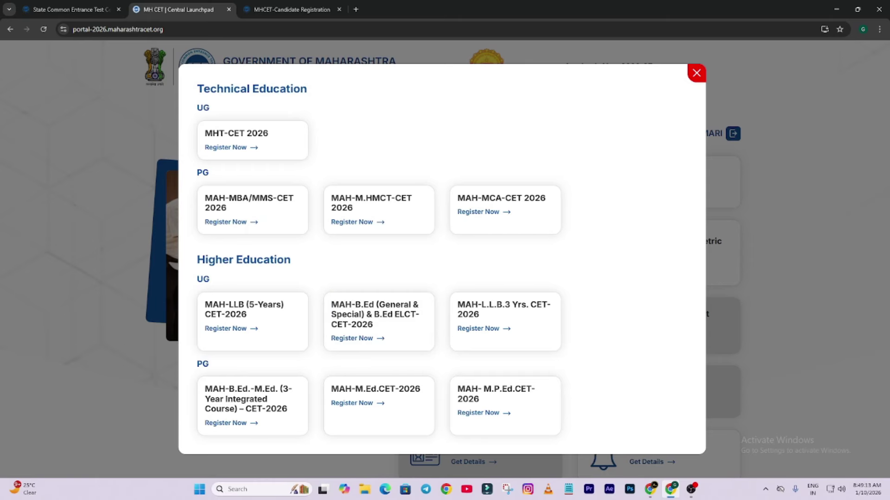
- Start the MHT-CET 2026 registration from the Technical Education UG courses and submit the OTP verification
{"action": "key", "text": "alt+Tab"}
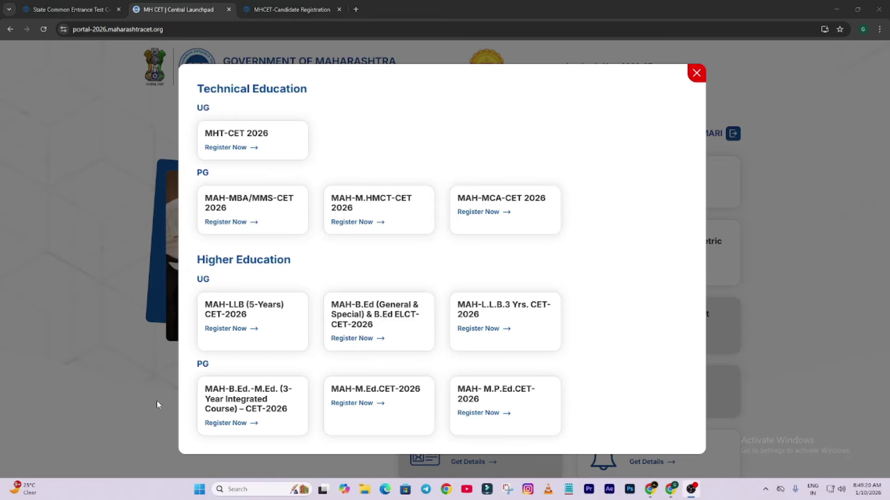
{"action": "left_click", "coordinate": [233, 140]}
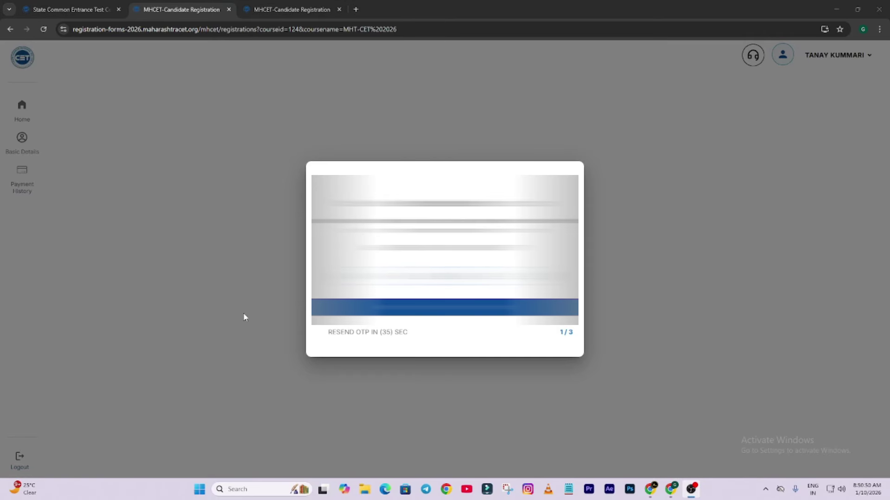
{"action": "left_click", "coordinate": [438, 309]}
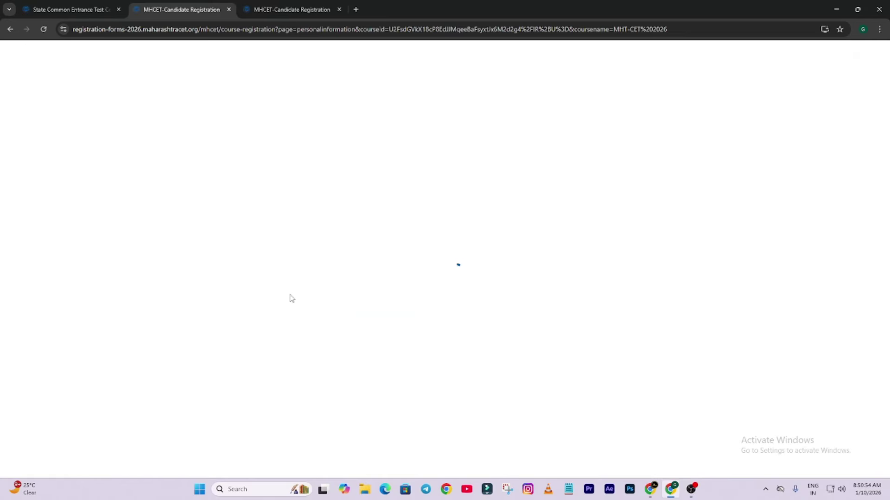
- Accept the MHT-CET 2026 information brochure and eligibility declaration, and proceed to the application form
{"action": "scroll", "coordinate": [293, 258], "scroll_direction": "down", "scroll_amount": 1}
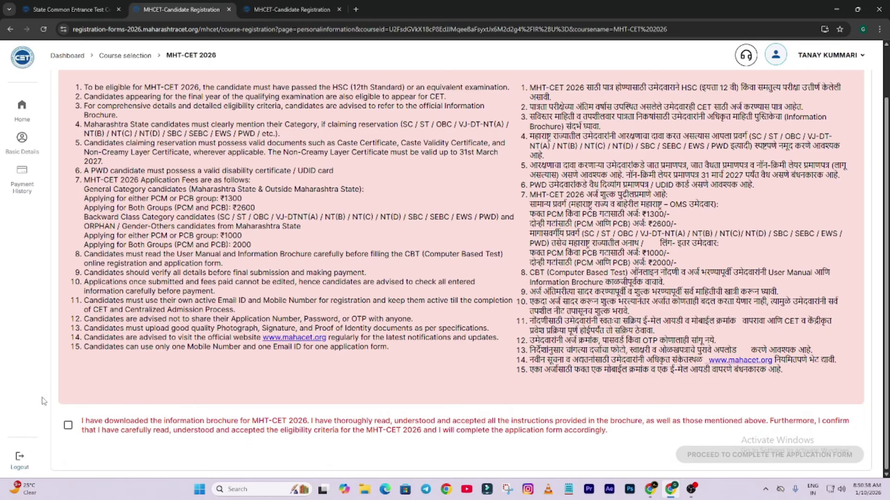
{"action": "left_click", "coordinate": [68, 426]}
{"action": "left_click", "coordinate": [731, 456]}
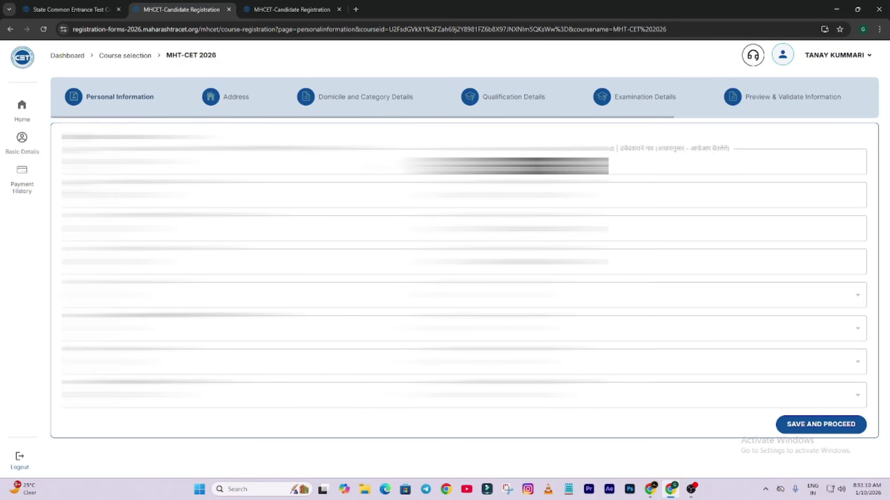
- Save the prefilled personal information, and review and save the permanent and correspondence address details
{"action": "left_click", "coordinate": [802, 425]}
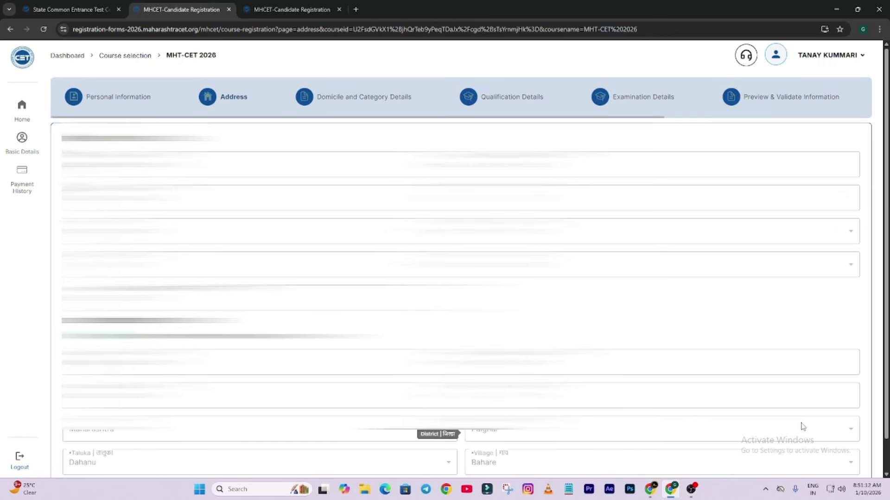
{"action": "scroll", "coordinate": [463, 287], "scroll_direction": "down", "scroll_amount": 2}
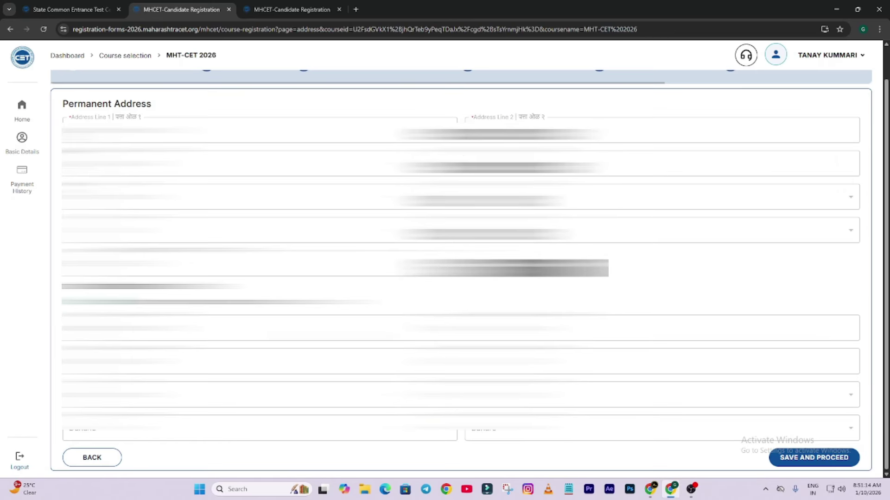
{"action": "scroll", "coordinate": [437, 426], "scroll_direction": "up", "scroll_amount": 2}
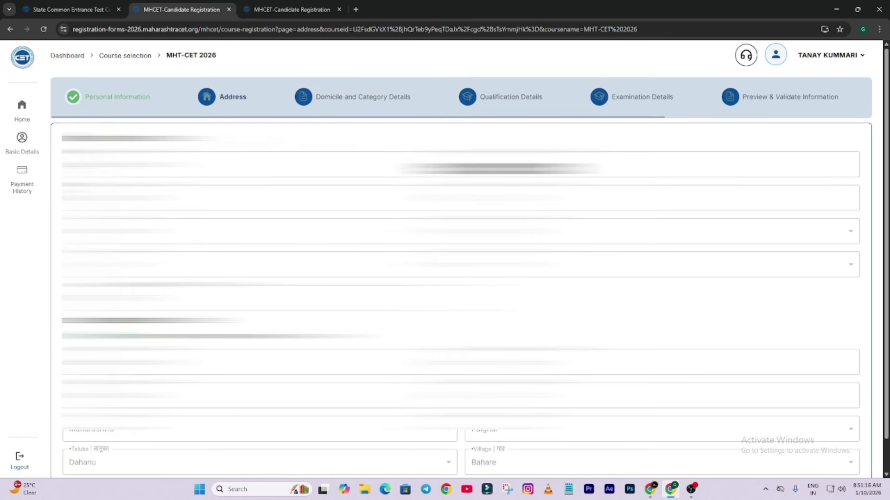
{"action": "scroll", "coordinate": [805, 460], "scroll_direction": "down", "scroll_amount": 2}
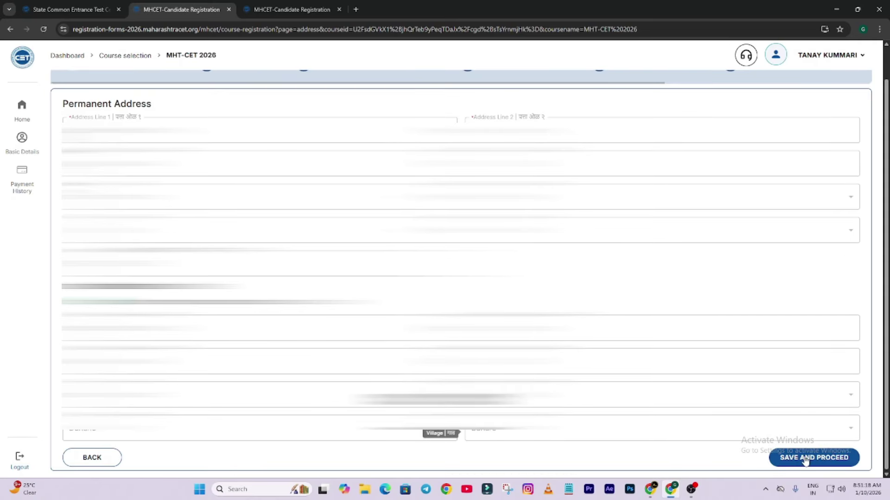
{"action": "left_click", "coordinate": [805, 460]}
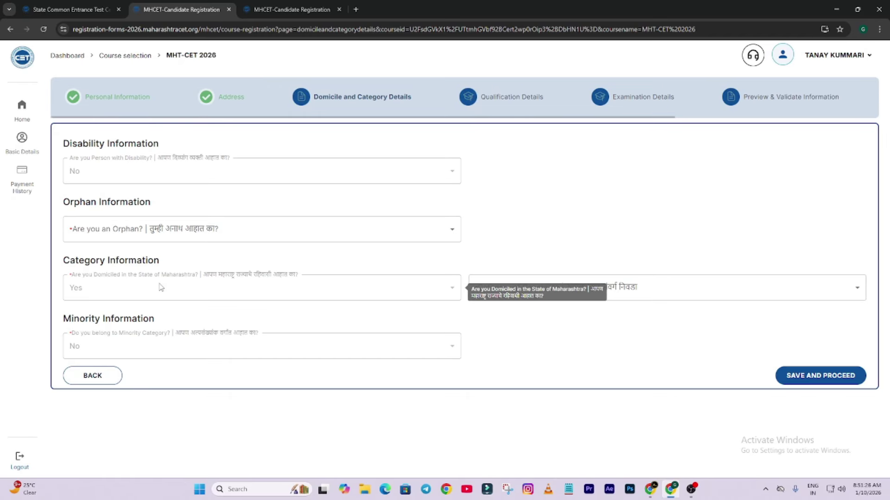
- Answer No to the orphan question in the Domicile and Category Details
{"action": "left_click", "coordinate": [138, 236]}
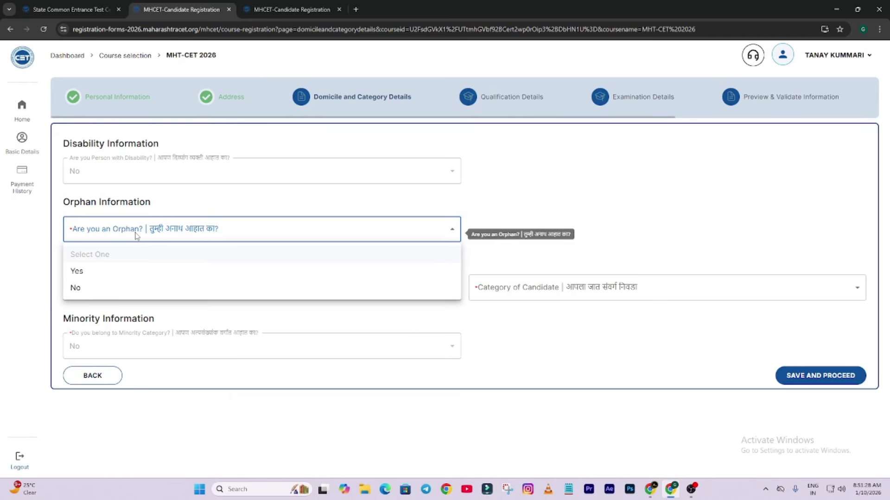
{"action": "left_click", "coordinate": [139, 234]}
{"action": "left_click", "coordinate": [157, 231]}
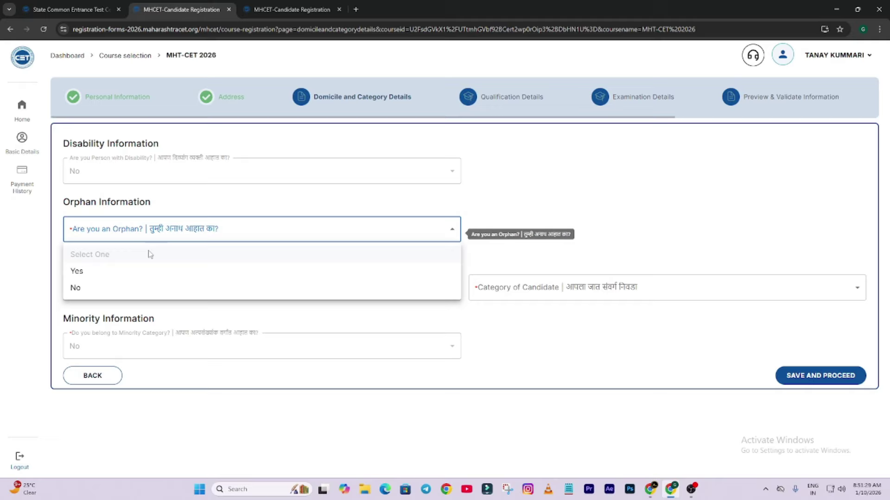
{"action": "left_click", "coordinate": [120, 287]}
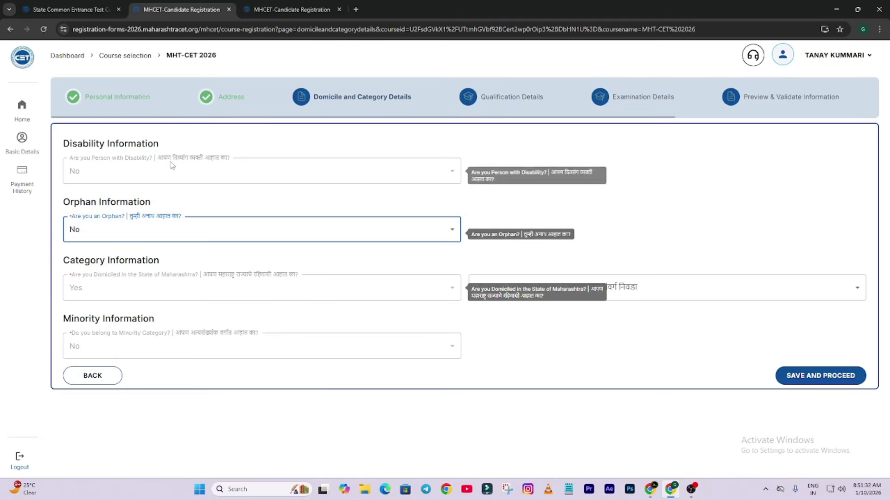
{"action": "left_click", "coordinate": [167, 176]}
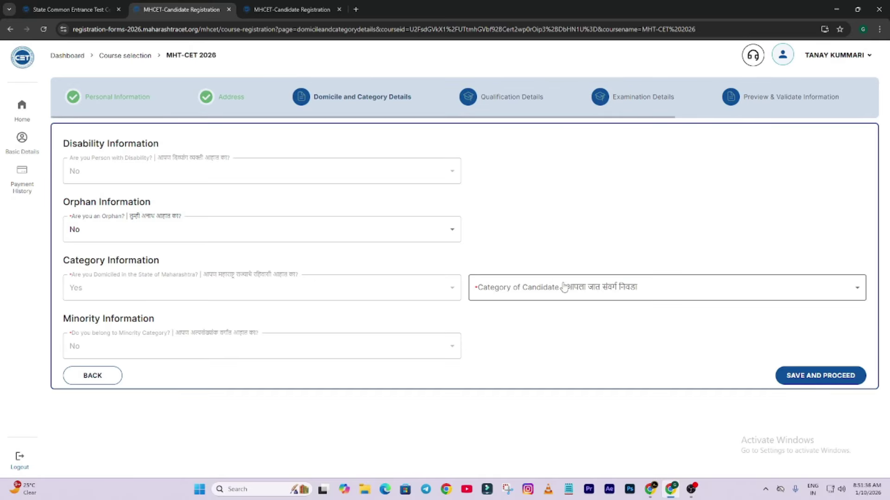
- Set the category of candidate to Open and enter "aahir" as the caste name
{"action": "left_click", "coordinate": [577, 286]}
{"action": "left_click", "coordinate": [572, 247]}
{"action": "left_click", "coordinate": [574, 286]}
{"action": "left_click", "coordinate": [485, 309]}
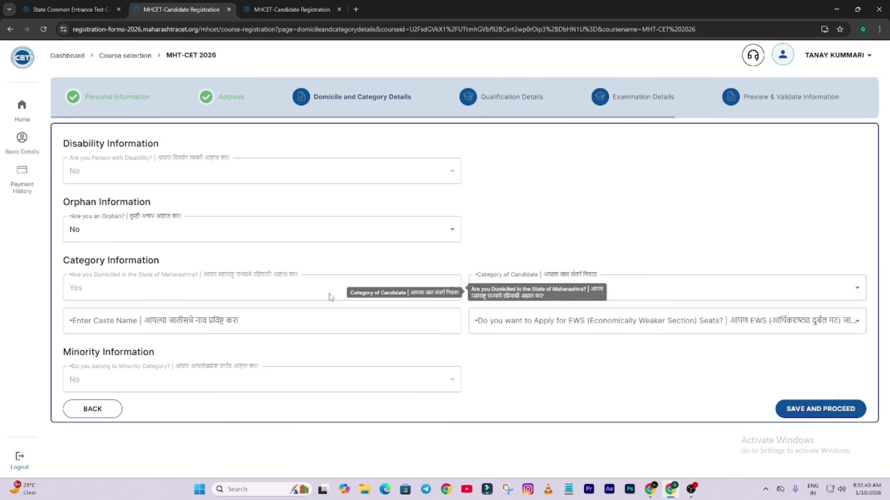
{"action": "left_click", "coordinate": [194, 322]}
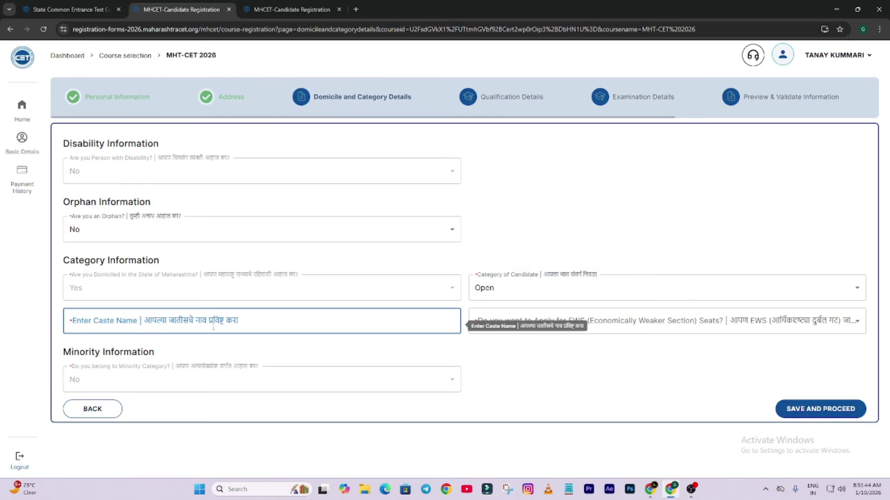
{"action": "type", "text": "aahir"}
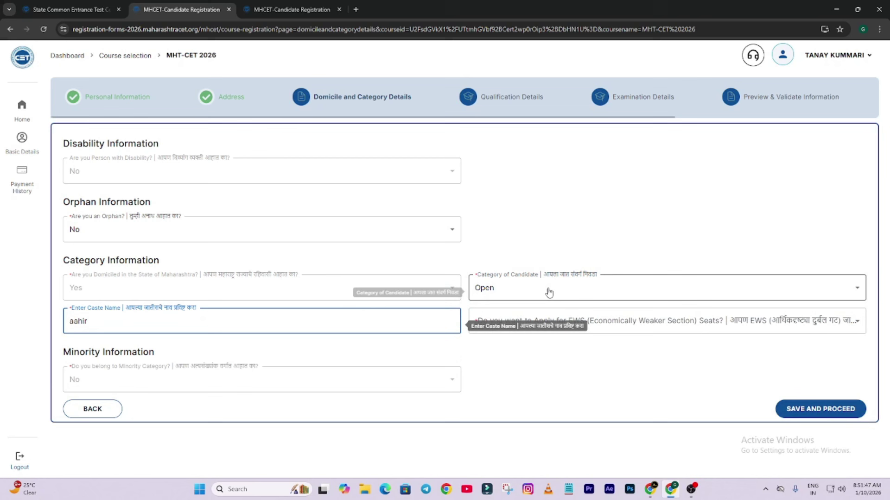
{"action": "left_click", "coordinate": [569, 227]}
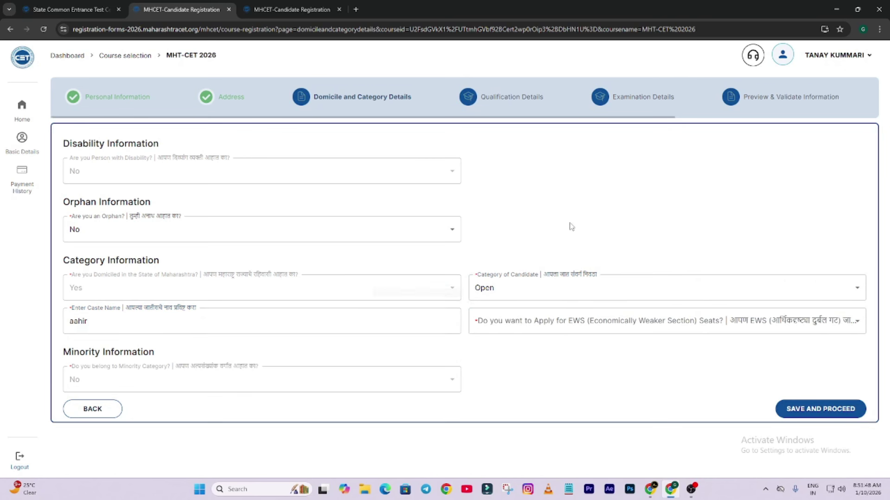
- Answer No to applying for EWS seats, and save the domicile and category details
{"action": "left_click", "coordinate": [523, 328]}
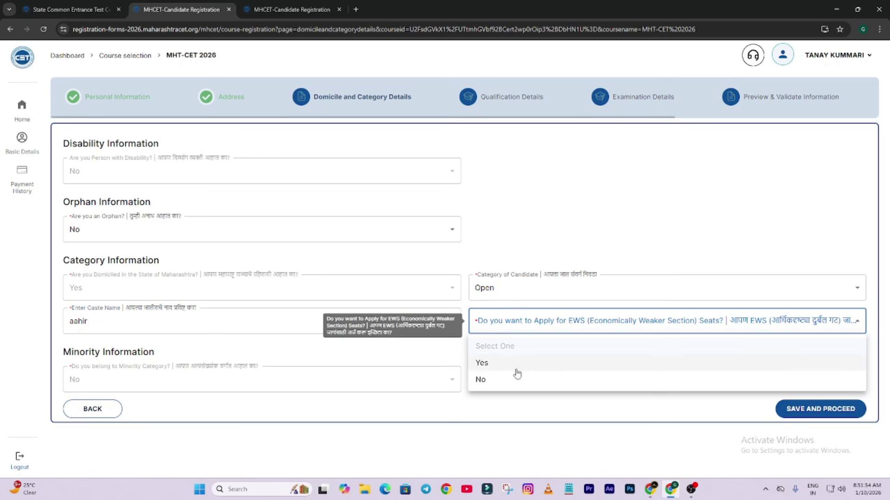
{"action": "left_click", "coordinate": [515, 383]}
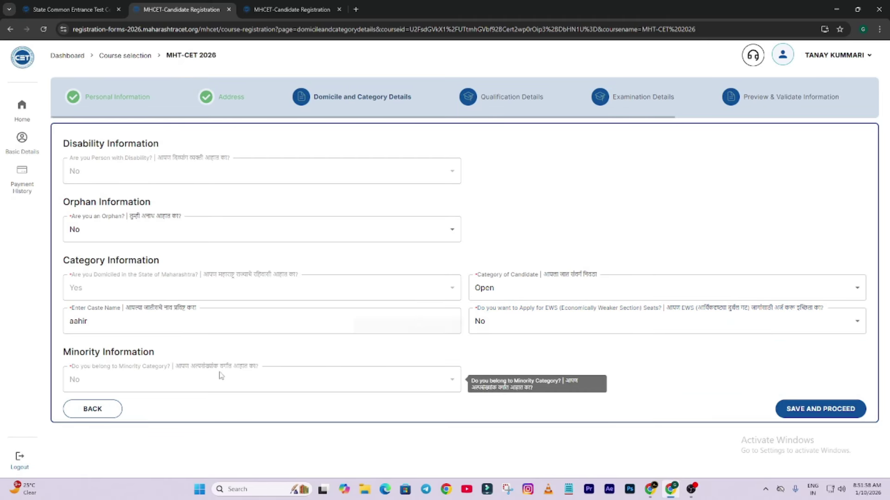
{"action": "left_click", "coordinate": [623, 325]}
{"action": "left_click", "coordinate": [615, 235]}
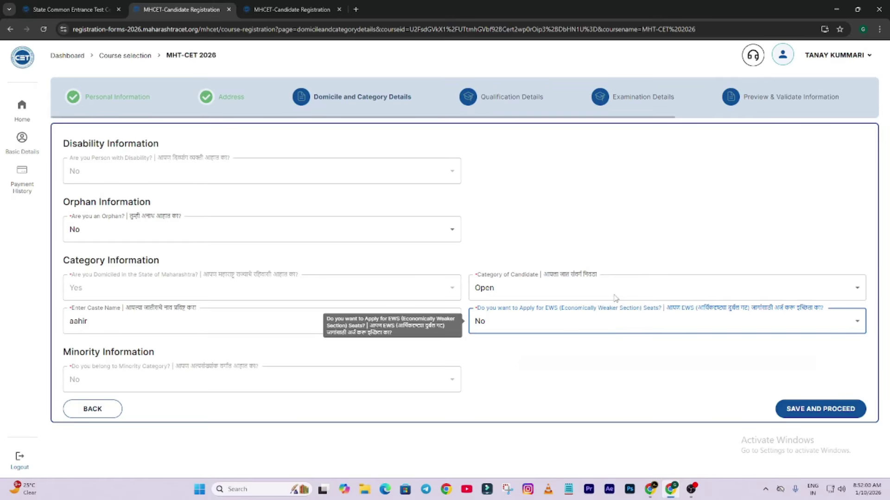
{"action": "left_click", "coordinate": [798, 410]}
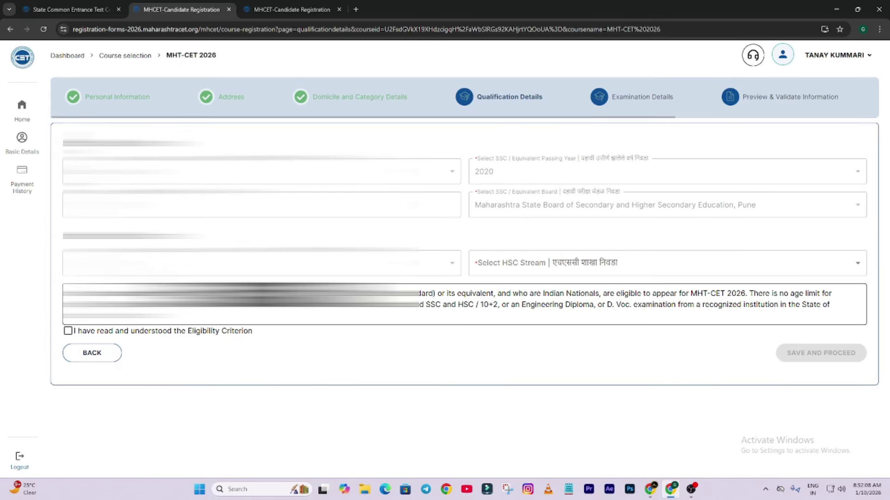
- Complete the qualification details with Science as the HSC stream and the eligibility criterion accepted, and save them
{"action": "left_click", "coordinate": [515, 264]}
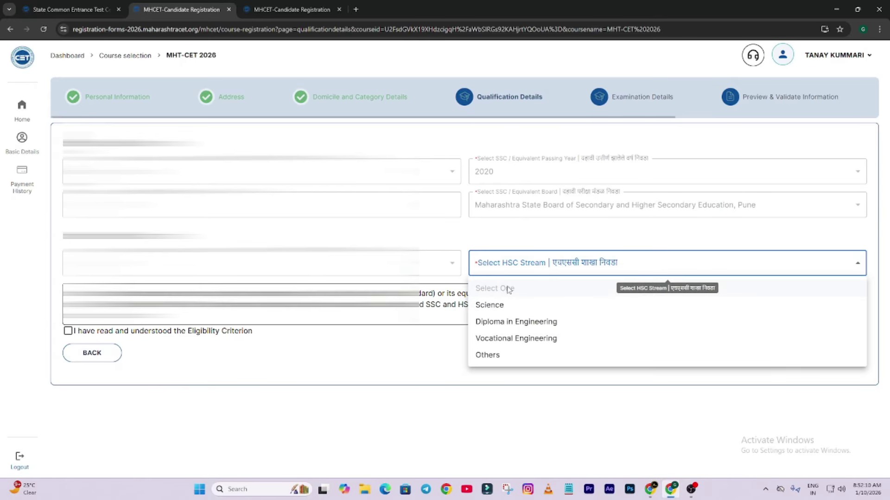
{"action": "left_click", "coordinate": [504, 304]}
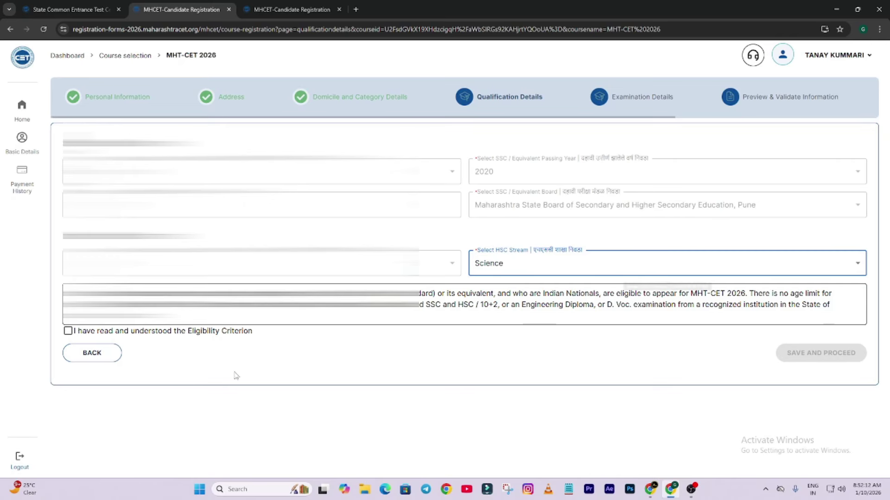
{"action": "left_click", "coordinate": [68, 330]}
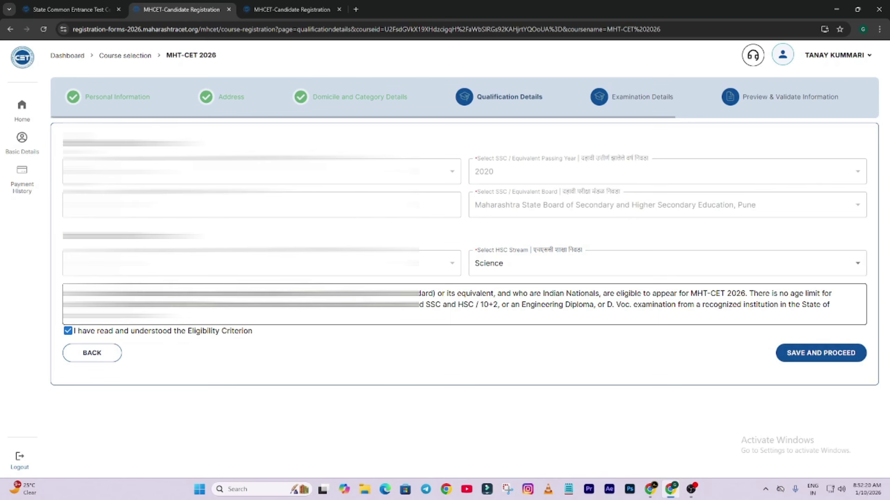
{"action": "left_click", "coordinate": [837, 355]}
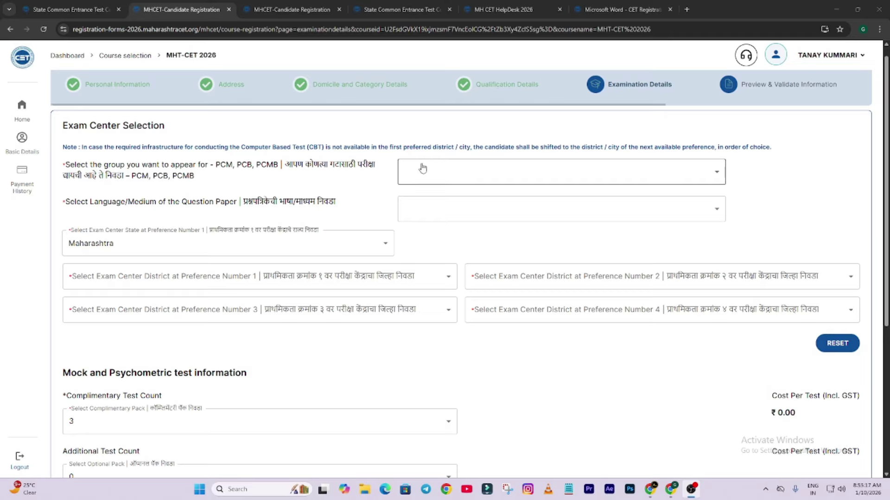
- Choose PCM and PCB as the examination group, with both attempts for each of the two groups
{"action": "left_click", "coordinate": [434, 176]}
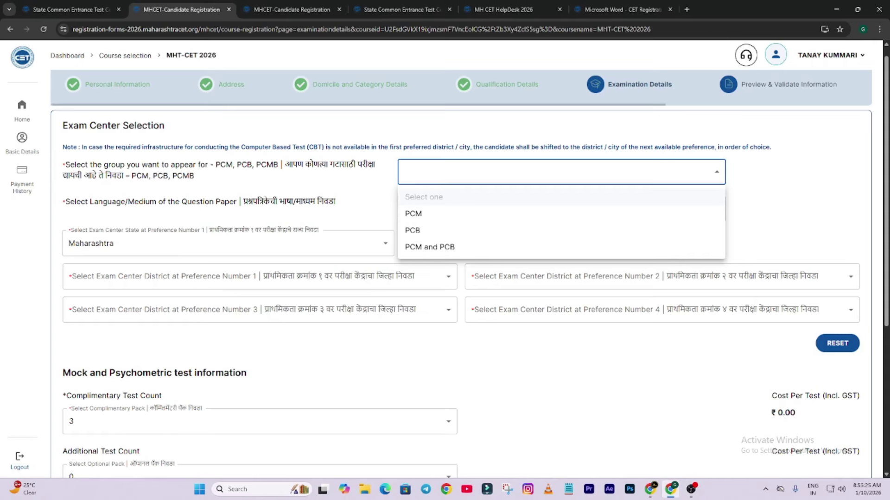
{"action": "key", "text": "alt+Tab"}
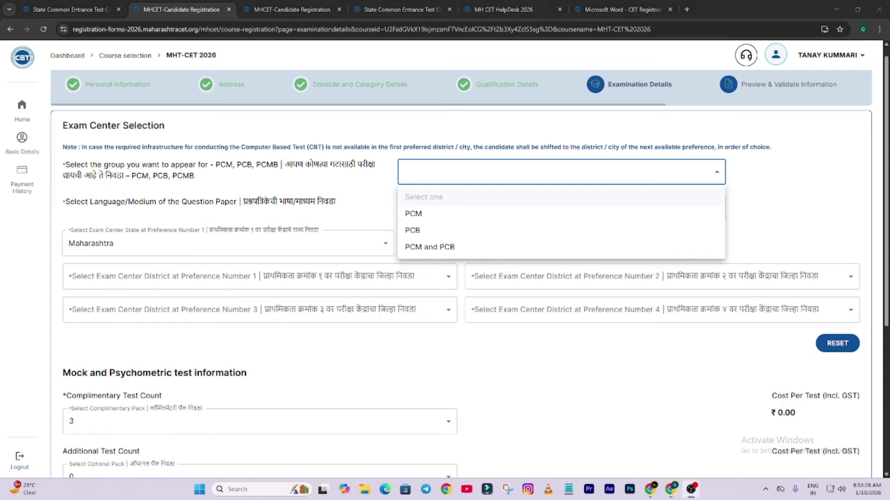
{"action": "left_click", "coordinate": [452, 248]}
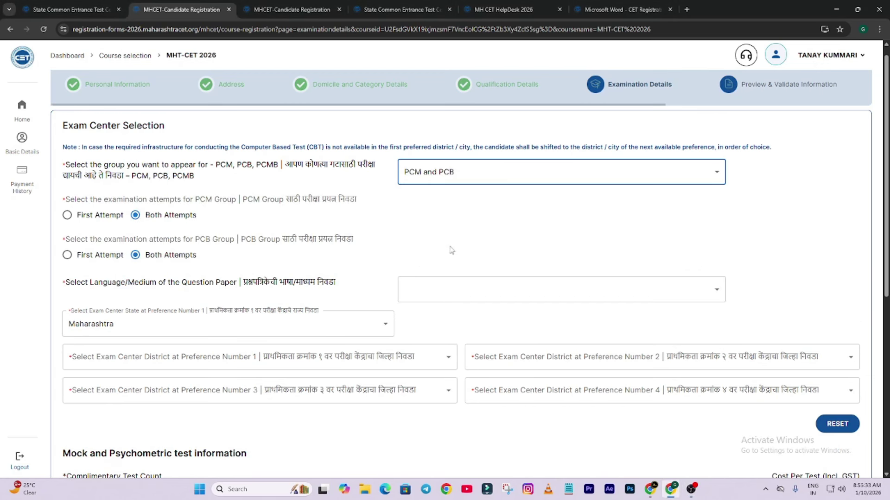
{"action": "left_click", "coordinate": [72, 217]}
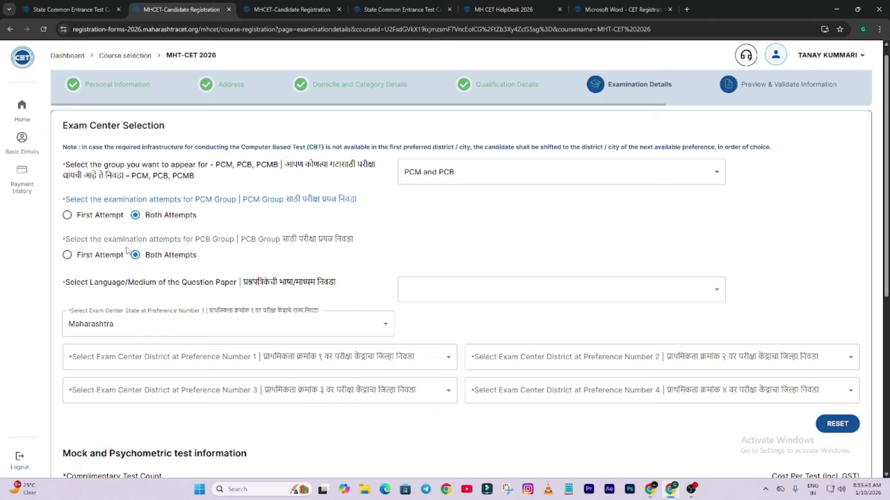
{"action": "left_click", "coordinate": [68, 255]}
- Set the language of the question paper to English
{"action": "scroll", "coordinate": [155, 259], "scroll_direction": "down", "scroll_amount": 1}
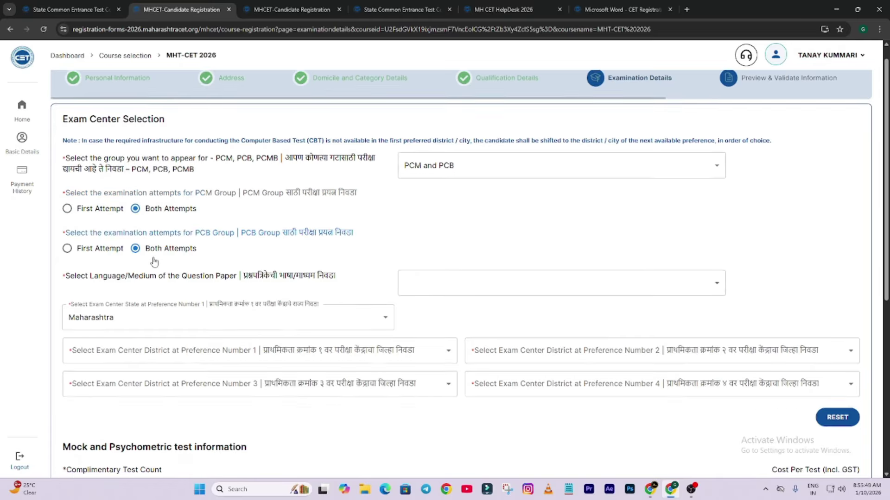
{"action": "left_click", "coordinate": [421, 240]}
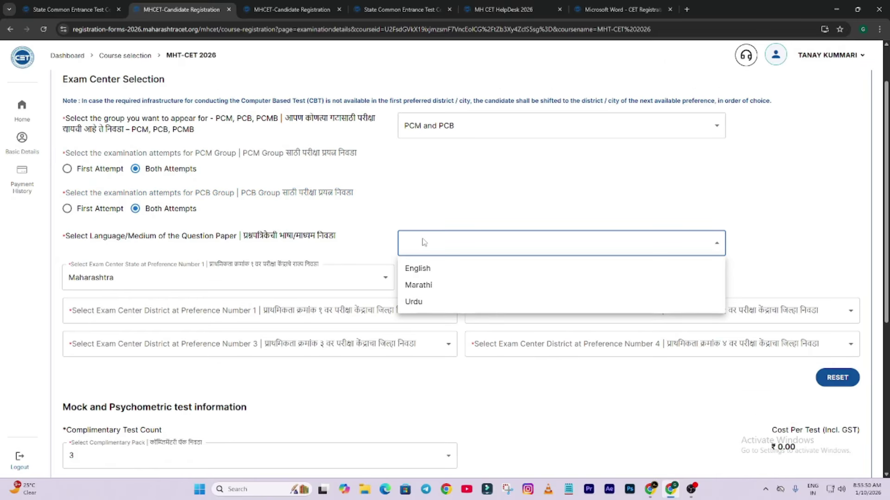
{"action": "left_click", "coordinate": [422, 268]}
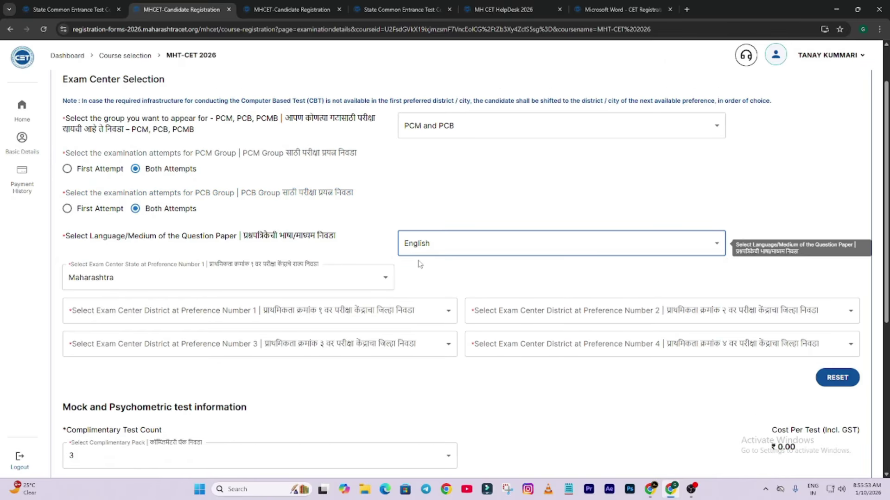
{"action": "left_click", "coordinate": [422, 247]}
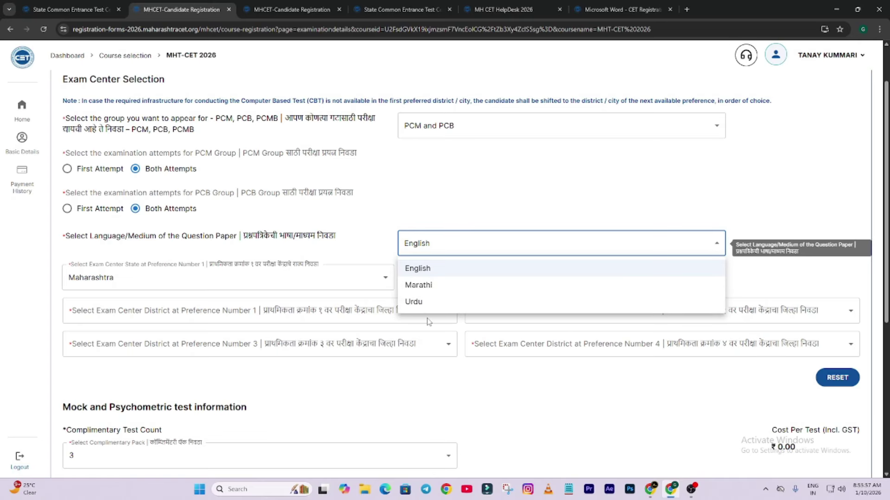
{"action": "left_click", "coordinate": [428, 277]}
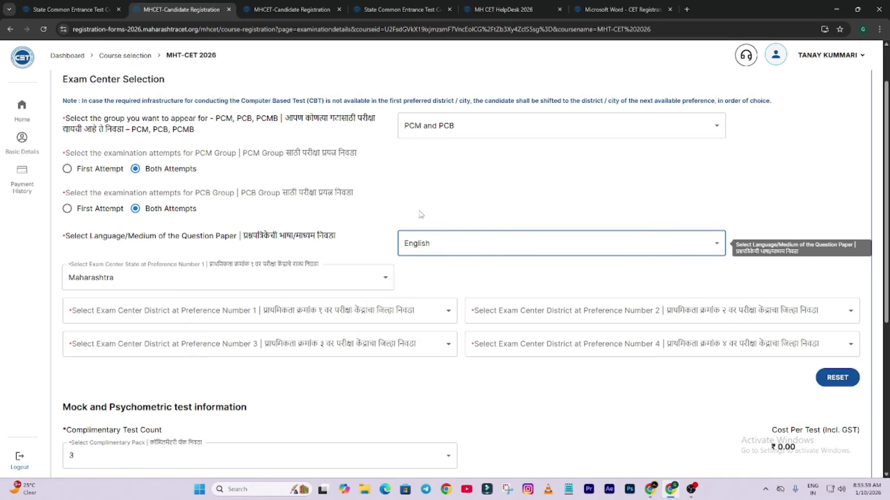
- Choose Palghar as the first preference exam centre district and Mumbai City as the second
{"action": "scroll", "coordinate": [271, 241], "scroll_direction": "down", "scroll_amount": 2}
{"action": "left_click", "coordinate": [280, 225]}
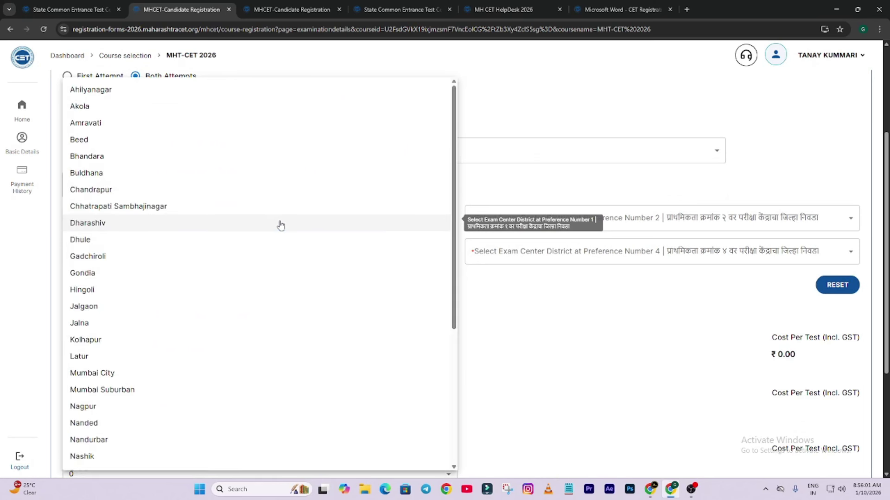
{"action": "key", "text": "p"}
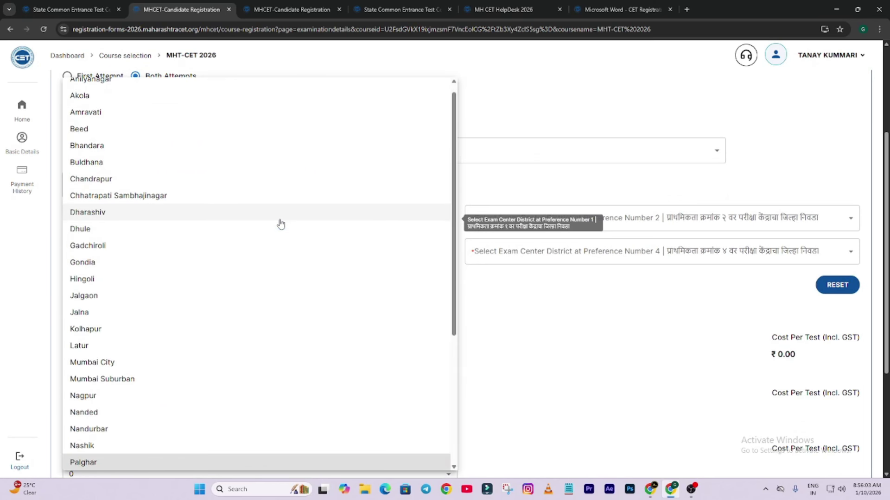
{"action": "key", "text": "Return"}
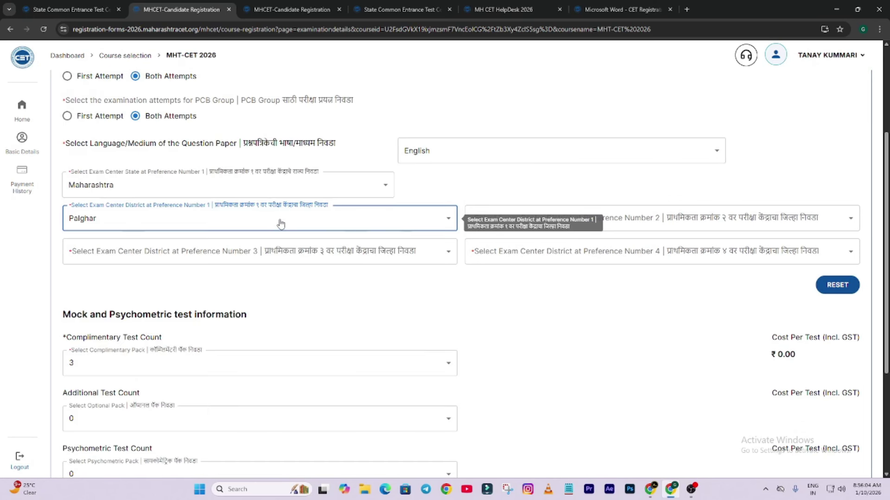
{"action": "left_click", "coordinate": [630, 213]}
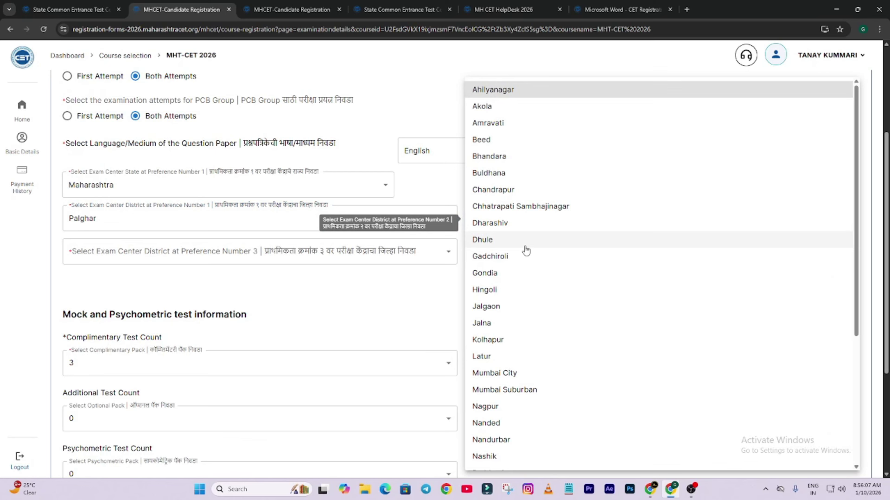
{"action": "key", "text": "m"}
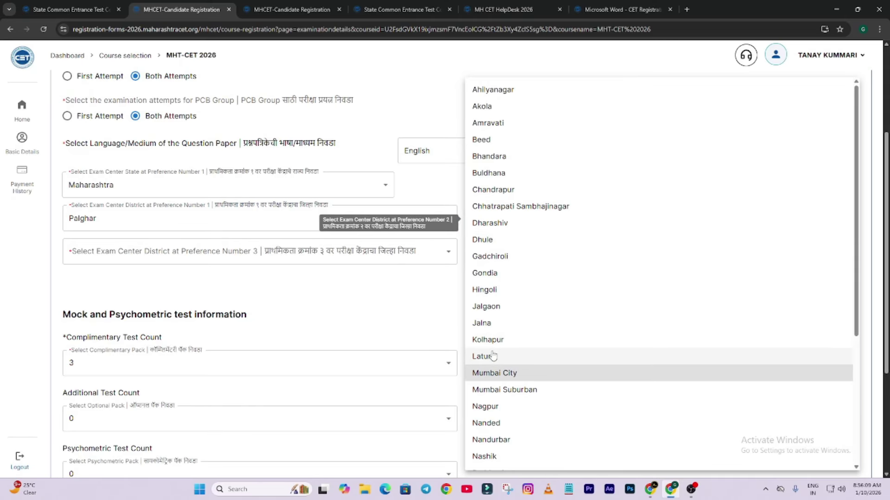
{"action": "left_click", "coordinate": [504, 379]}
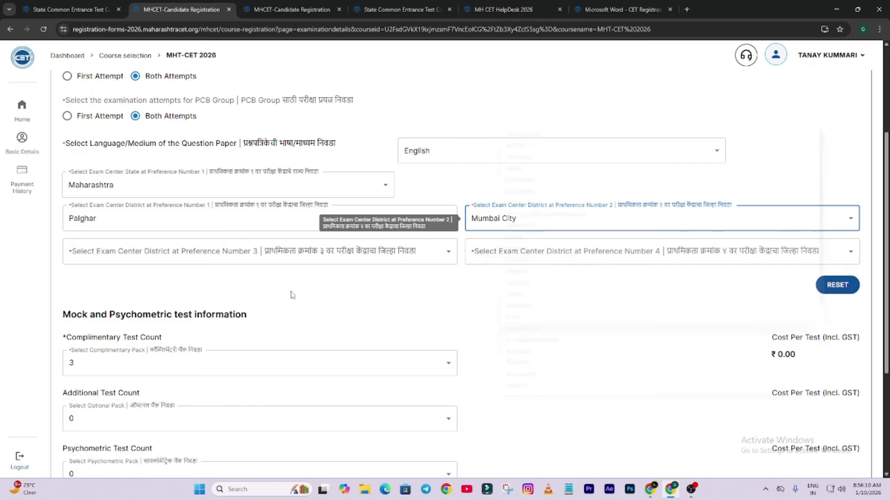
- Choose Thane as the third preference exam centre district and Pune as the fourth
{"action": "left_click", "coordinate": [243, 253]}
{"action": "key", "text": "t"}
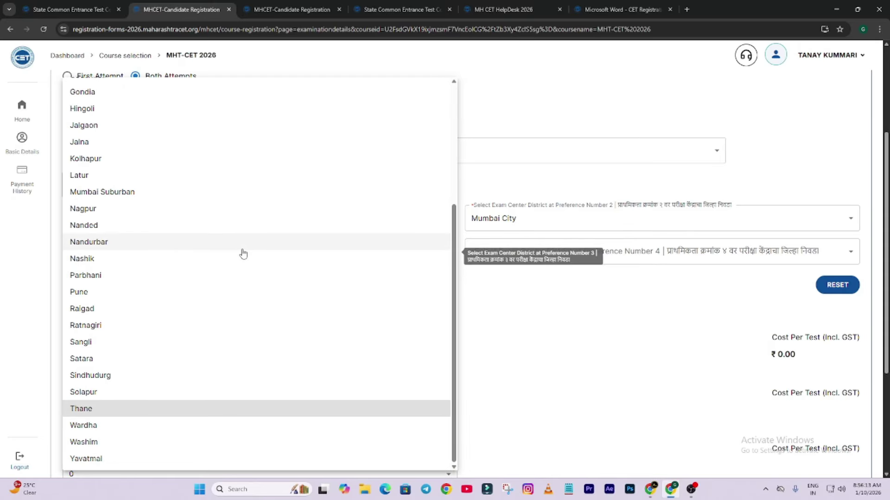
{"action": "key", "text": "Return"}
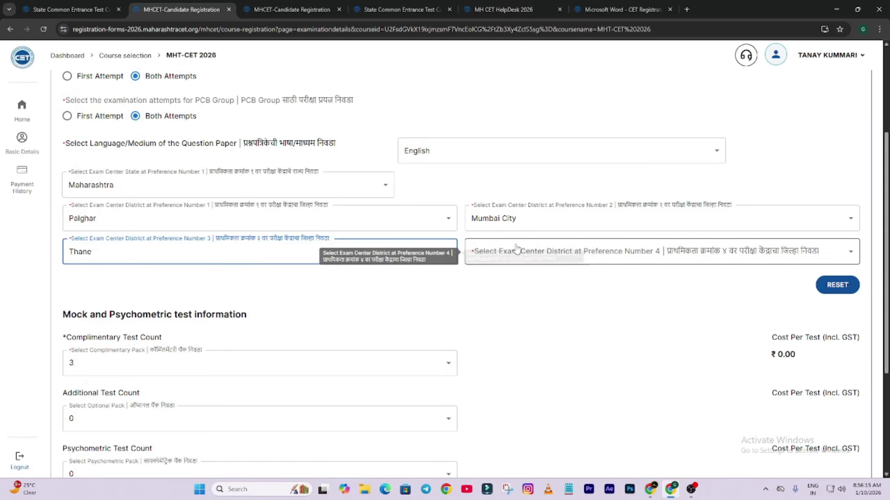
{"action": "left_click", "coordinate": [617, 249]}
{"action": "key", "text": "m"}
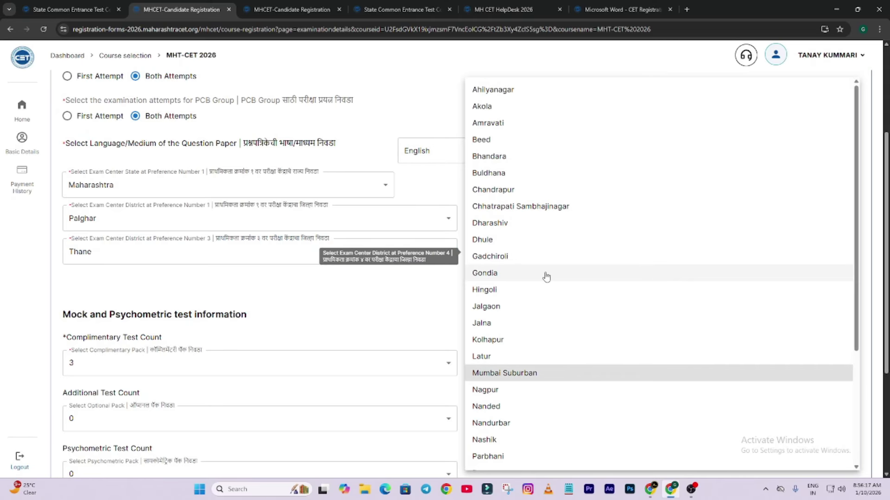
{"action": "scroll", "coordinate": [518, 349], "scroll_direction": "down", "scroll_amount": 4}
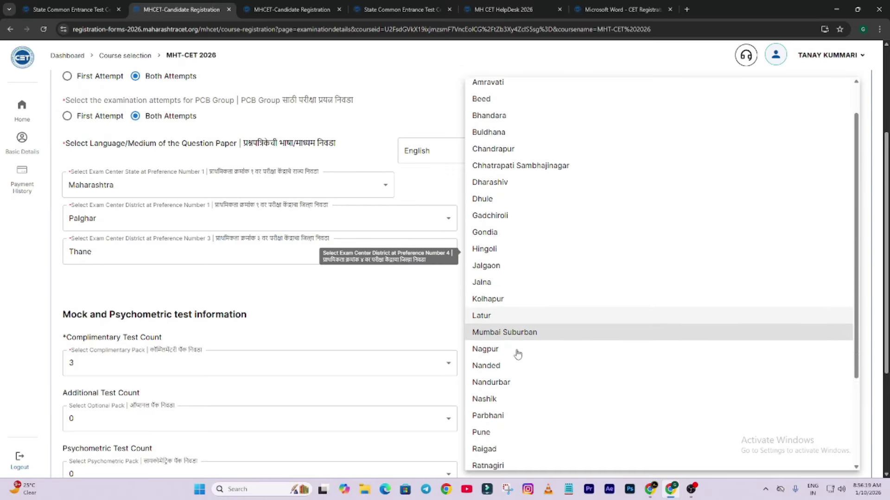
{"action": "scroll", "coordinate": [517, 353], "scroll_direction": "up", "scroll_amount": 5}
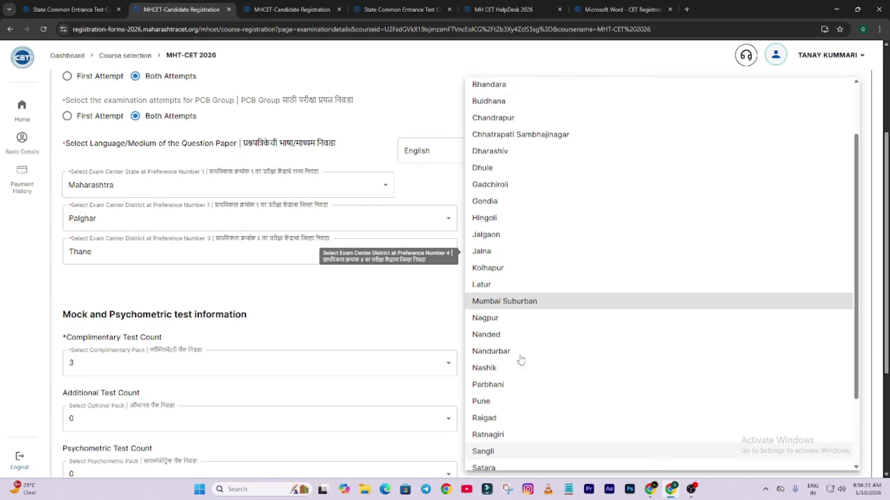
{"action": "scroll", "coordinate": [513, 315], "scroll_direction": "up", "scroll_amount": 3}
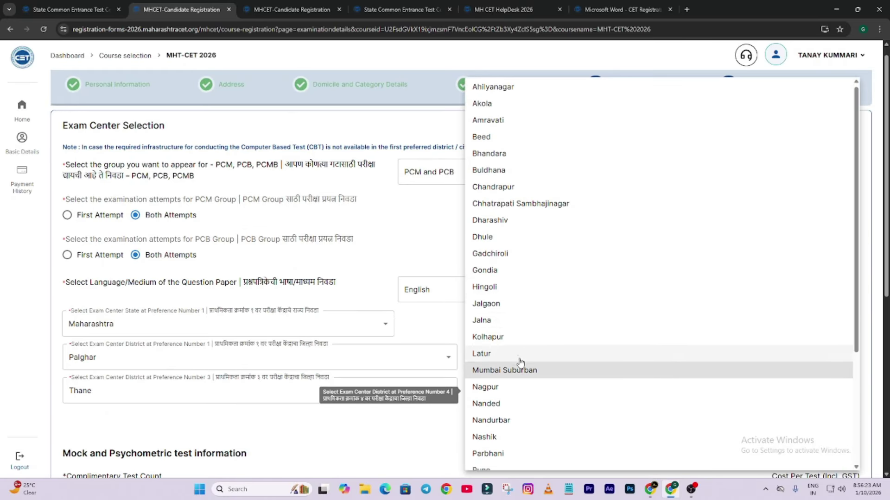
{"action": "scroll", "coordinate": [516, 361], "scroll_direction": "down", "scroll_amount": 2}
{"action": "scroll", "coordinate": [508, 309], "scroll_direction": "down", "scroll_amount": 2}
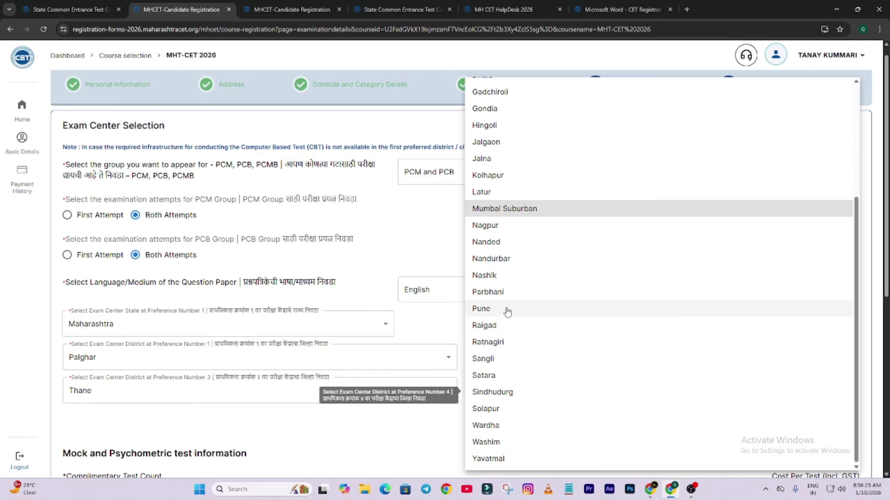
{"action": "left_click", "coordinate": [506, 323]}
- Check the mock and psychometric test section and the options for the complimentary test pack
{"action": "scroll", "coordinate": [427, 245], "scroll_direction": "down", "scroll_amount": 4}
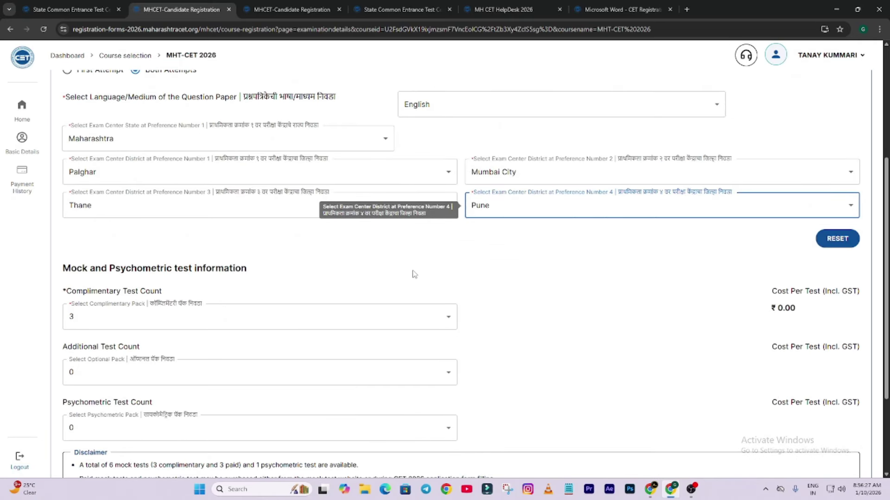
{"action": "scroll", "coordinate": [413, 278], "scroll_direction": "down", "scroll_amount": 3}
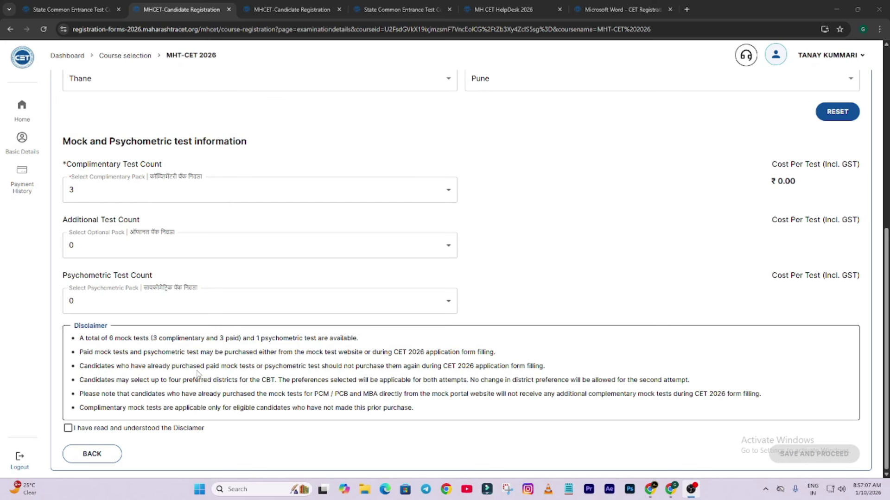
{"action": "scroll", "coordinate": [201, 379], "scroll_direction": "up", "scroll_amount": 2}
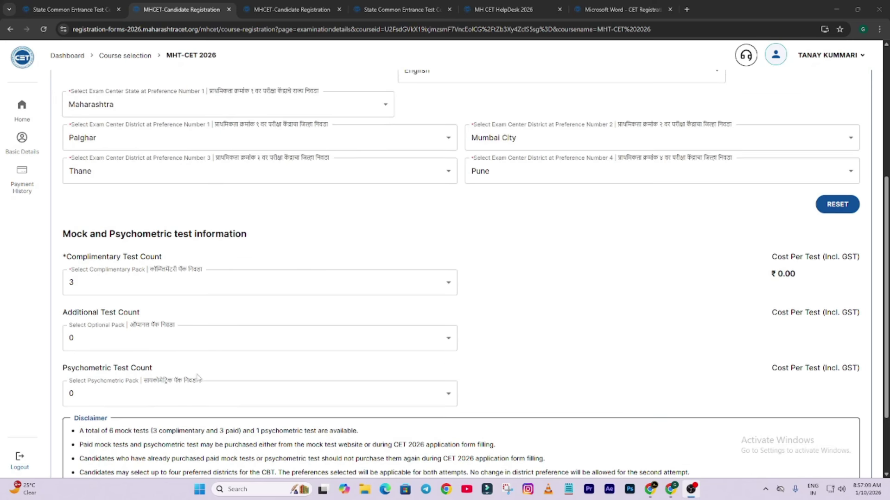
{"action": "left_click", "coordinate": [155, 284]}
{"action": "left_click", "coordinate": [154, 284]}
{"action": "left_click", "coordinate": [155, 284]}
{"action": "left_click", "coordinate": [154, 284]}
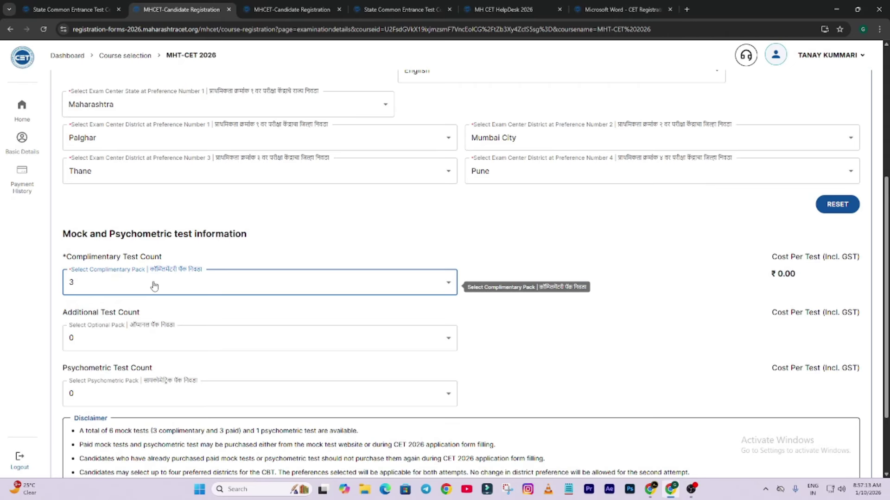
- Try additional test counts of 1 and 2, and set the additional test count to 3
{"action": "scroll", "coordinate": [154, 286], "scroll_direction": "down", "scroll_amount": 1}
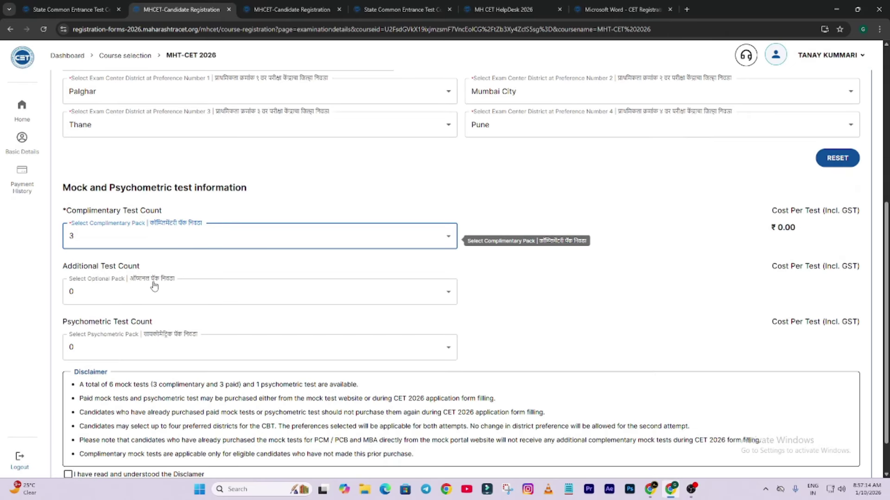
{"action": "scroll", "coordinate": [117, 251], "scroll_direction": "down", "scroll_amount": 1}
{"action": "left_click", "coordinate": [112, 250]}
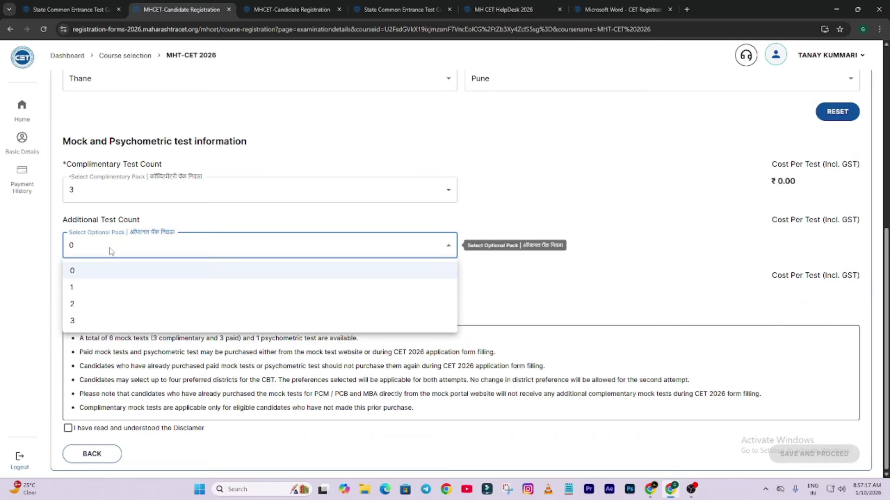
{"action": "left_click", "coordinate": [98, 289]}
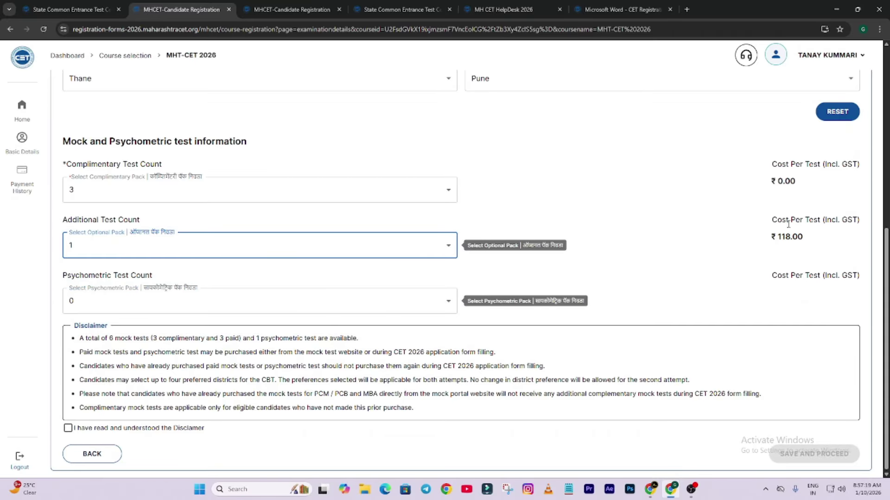
{"action": "left_click", "coordinate": [291, 256]}
{"action": "left_click", "coordinate": [249, 309]}
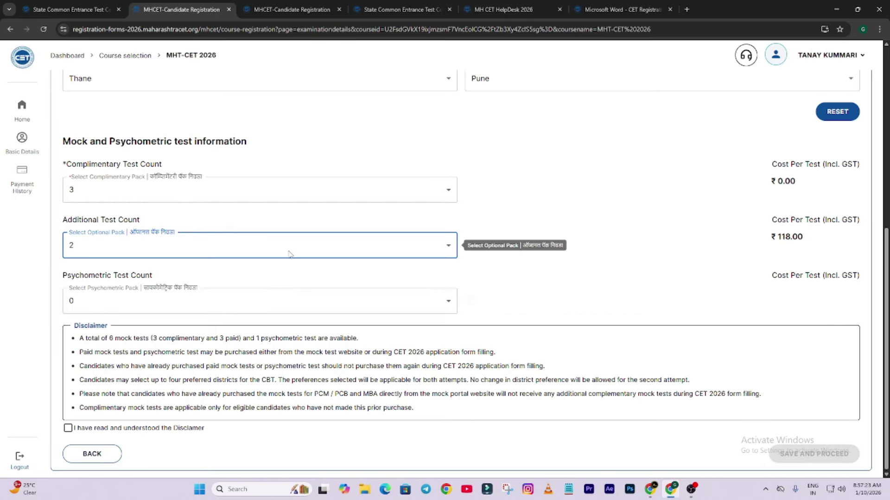
{"action": "left_click", "coordinate": [289, 254]}
{"action": "left_click", "coordinate": [241, 323]}
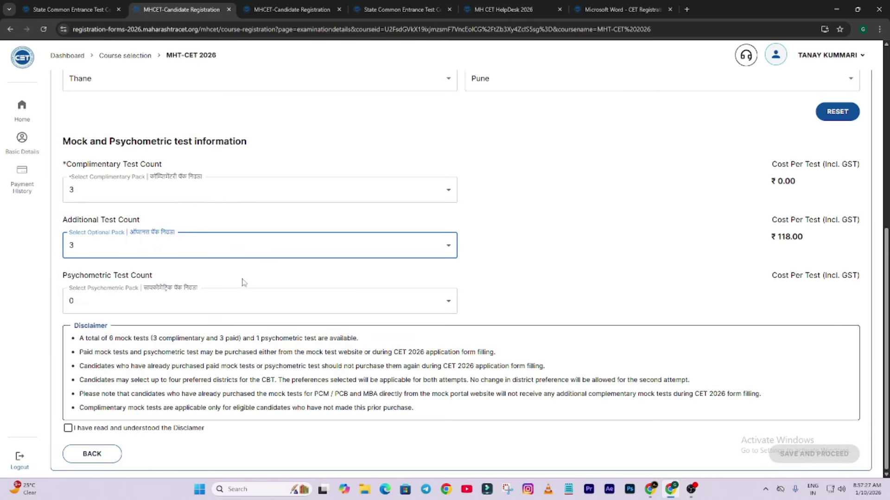
- Set the psychometric test count to 1 and accept the disclaimer
{"action": "left_click", "coordinate": [232, 303]}
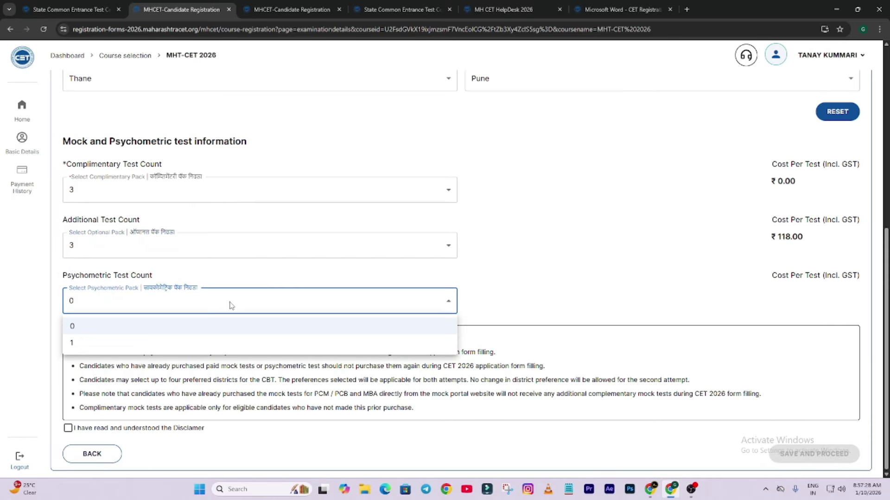
{"action": "left_click", "coordinate": [210, 343]}
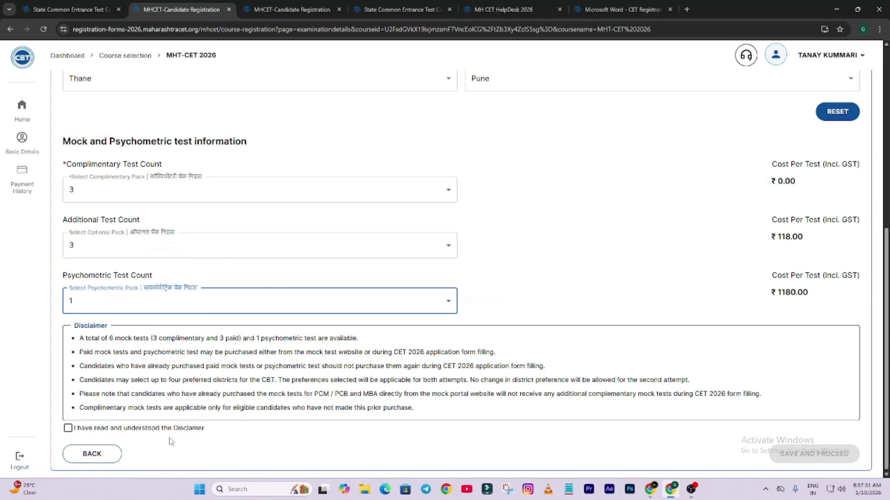
{"action": "left_click", "coordinate": [68, 430]}
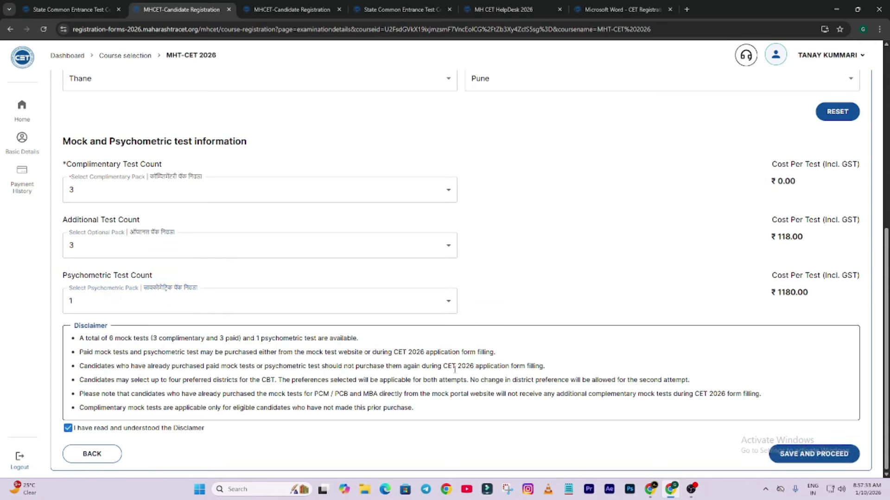
- Try to save the examination details, rechecking the exam centre and mock test selections between attempts
{"action": "left_click", "coordinate": [784, 453]}
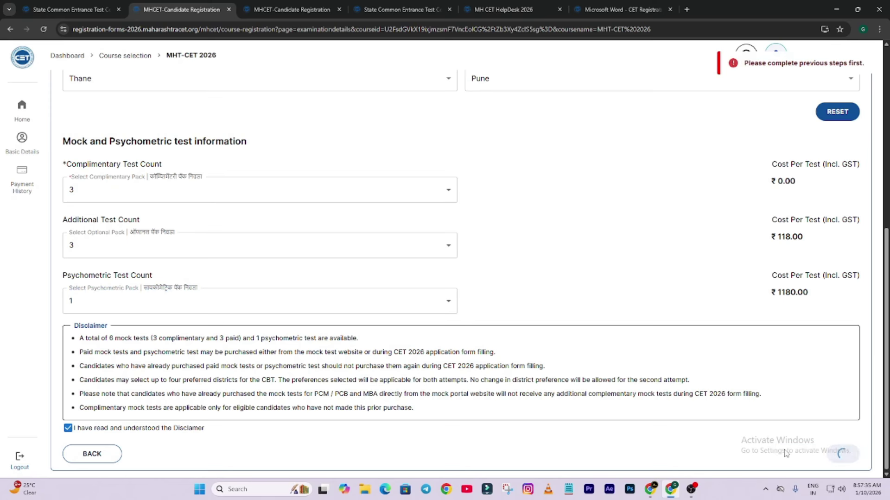
{"action": "scroll", "coordinate": [328, 288], "scroll_direction": "up", "scroll_amount": 4}
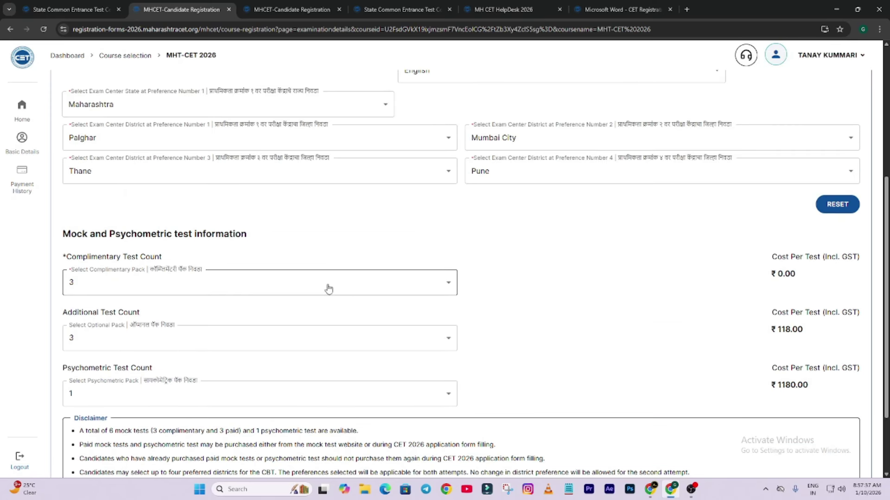
{"action": "scroll", "coordinate": [328, 288], "scroll_direction": "up", "scroll_amount": 3}
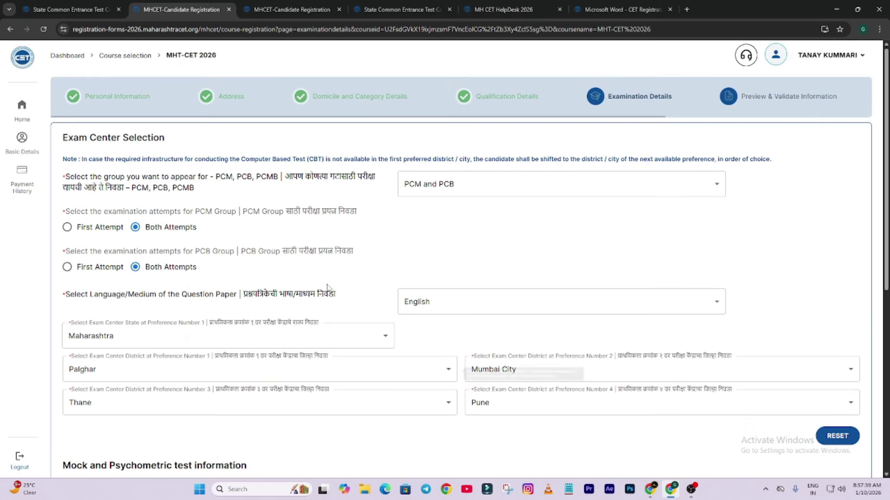
{"action": "scroll", "coordinate": [328, 288], "scroll_direction": "down", "scroll_amount": 7}
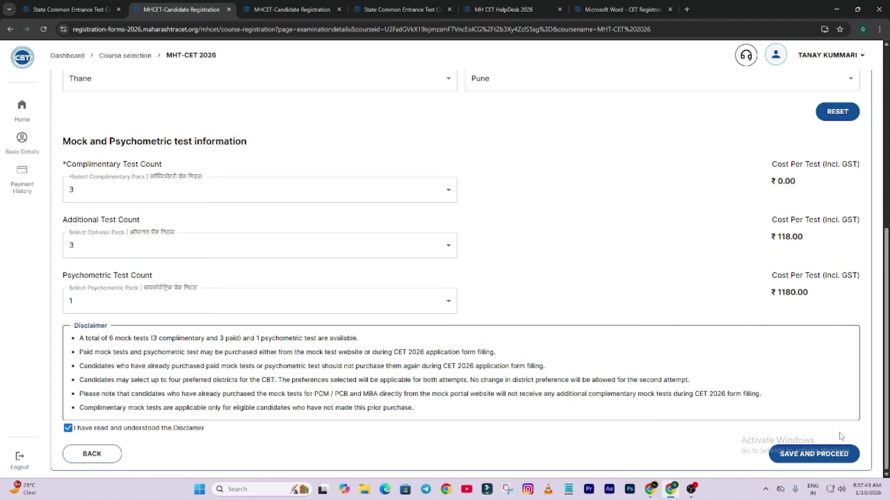
{"action": "left_click", "coordinate": [840, 452]}
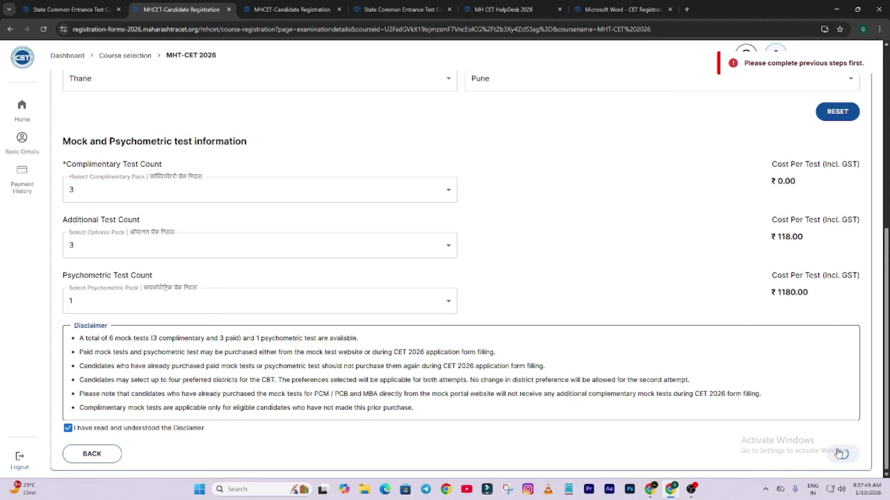
{"action": "scroll", "coordinate": [833, 343], "scroll_direction": "up", "scroll_amount": 5}
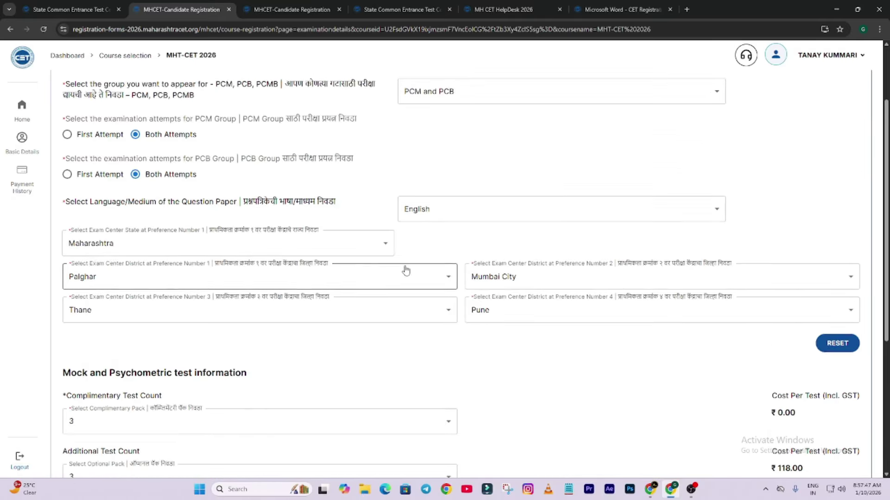
{"action": "scroll", "coordinate": [406, 270], "scroll_direction": "up", "scroll_amount": 2}
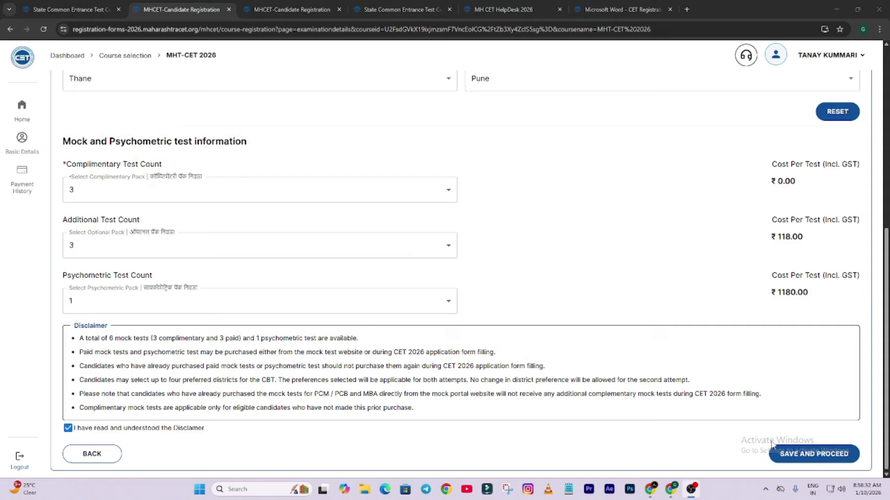
{"action": "left_click", "coordinate": [816, 454]}
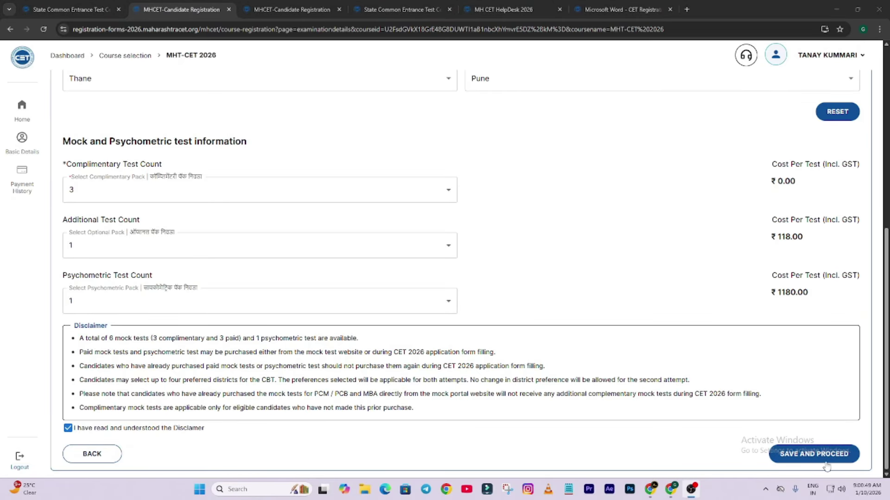
- Save the examination details and proceed to the required document upload
{"action": "left_click", "coordinate": [827, 456]}
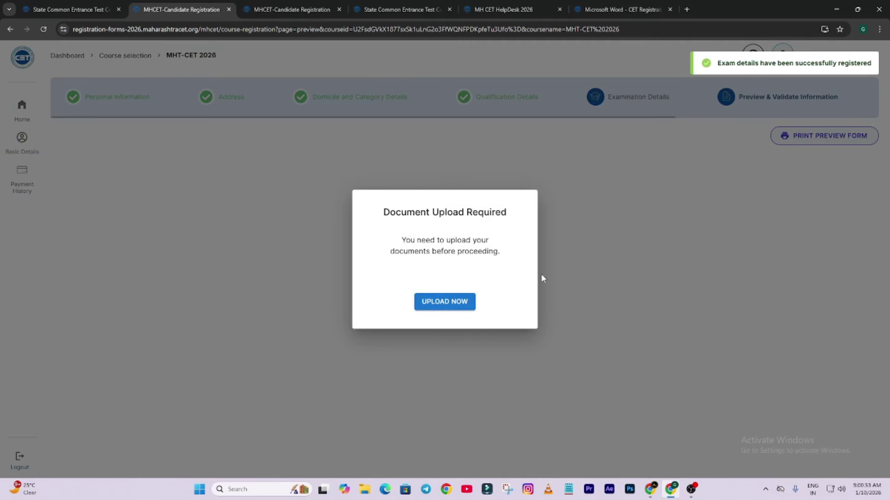
{"action": "left_click", "coordinate": [435, 312]}
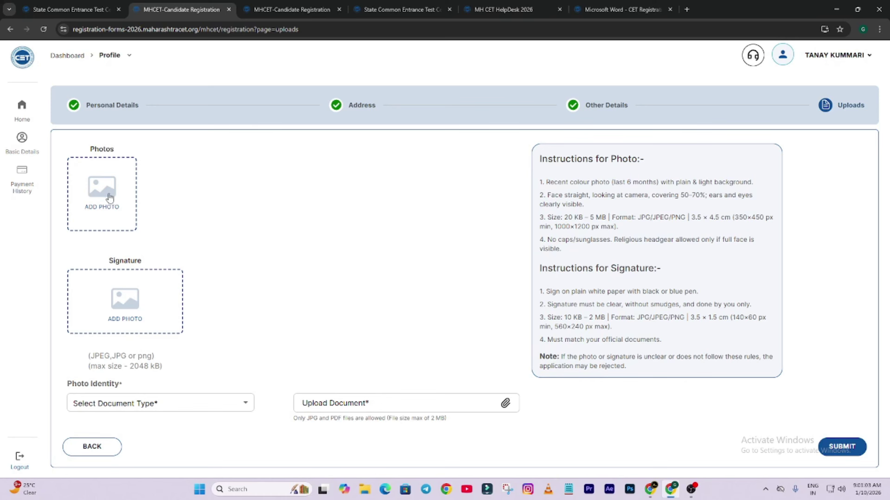
- Review the signature file format and size limit and the accepted photo identity document types
{"action": "left_click_drag", "start_coordinate": [90, 354], "coordinate": [165, 382]}
{"action": "left_click", "coordinate": [230, 340]}
{"action": "left_click", "coordinate": [180, 402]}
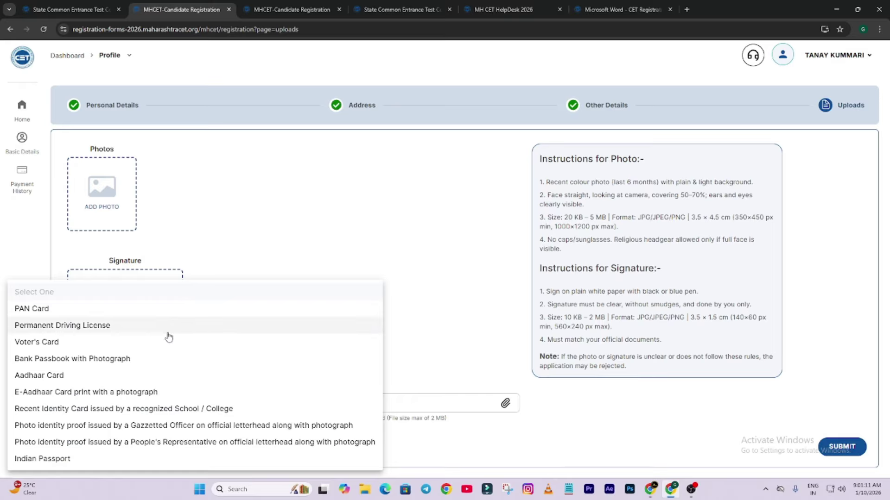
{"action": "left_click", "coordinate": [325, 254]}
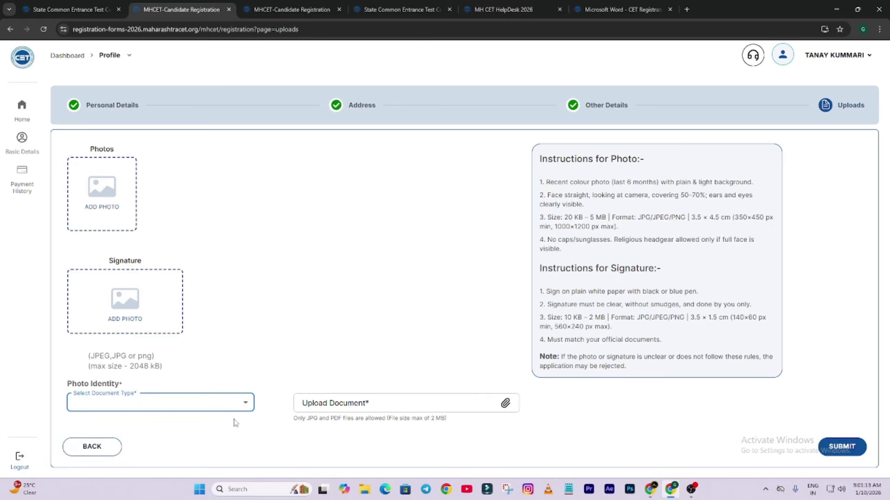
{"action": "left_click", "coordinate": [204, 405]}
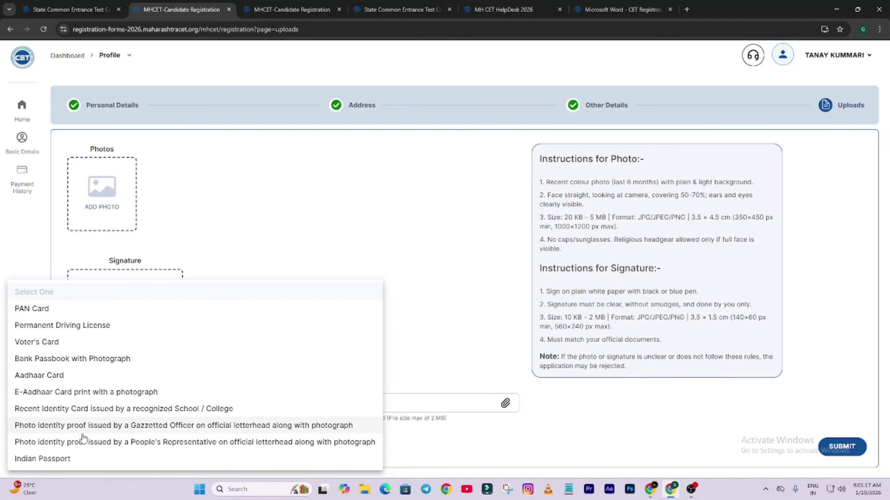
{"action": "left_click", "coordinate": [241, 221]}
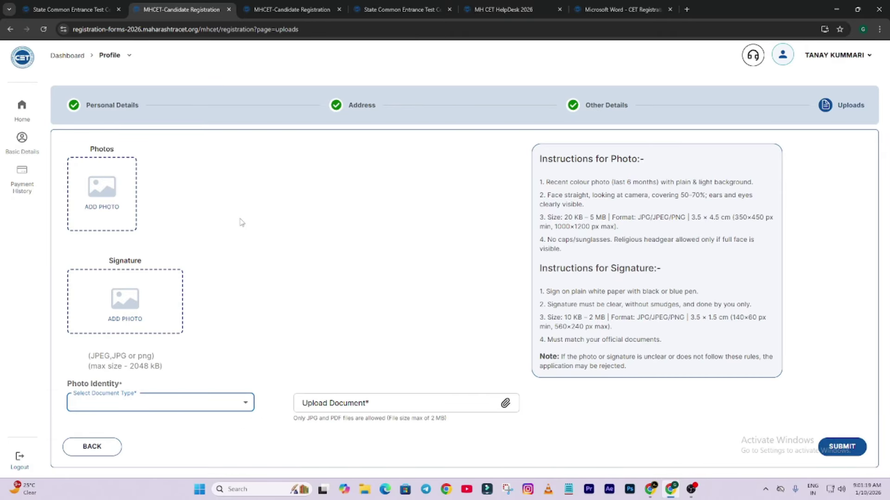
- Start adding the candidate's photo and allow the site to use the camera this time
{"action": "left_click", "coordinate": [82, 214]}
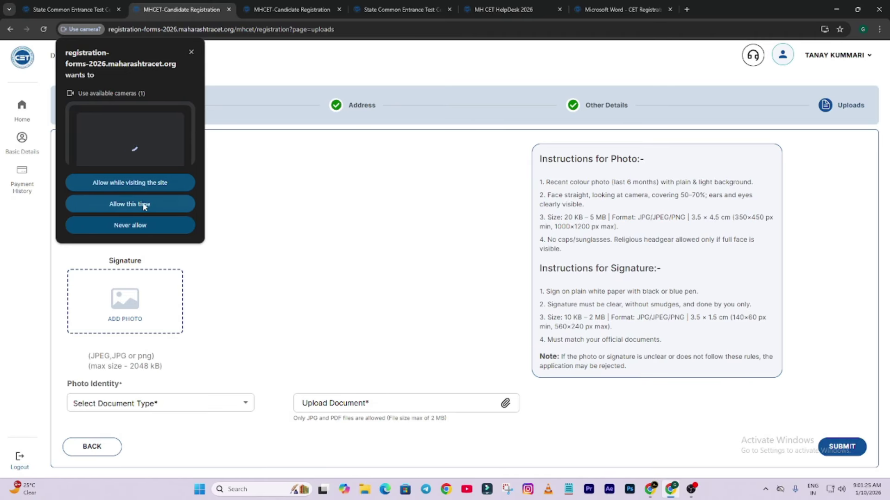
{"action": "left_click", "coordinate": [133, 202]}
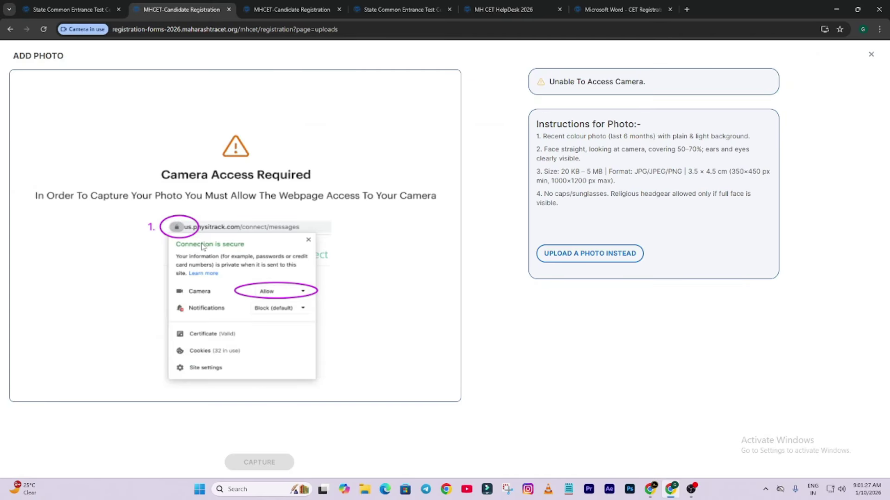
{"action": "left_click", "coordinate": [71, 7]}
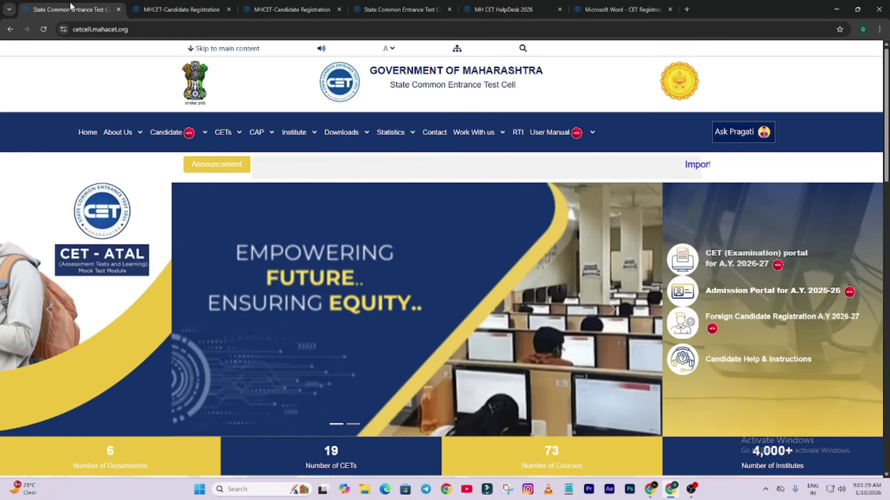
{"action": "left_click", "coordinate": [201, 5]}
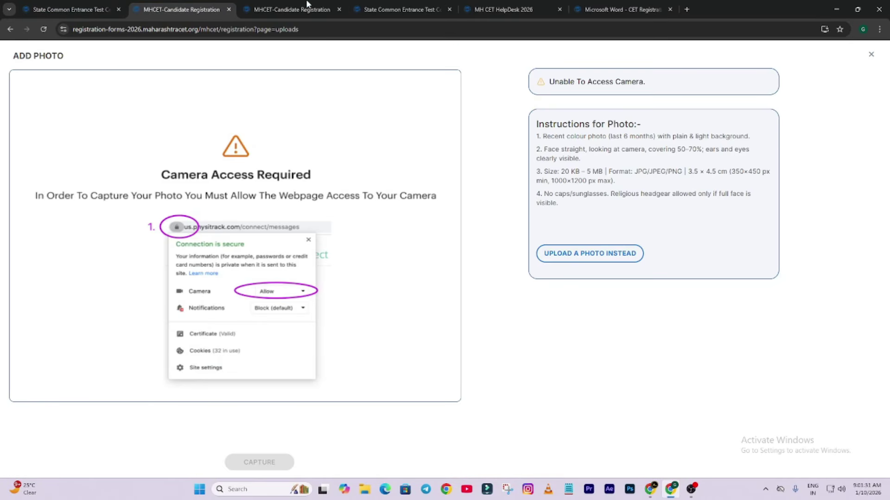
- Switch from camera capture to photo upload and select the candidate's photo file from the computer
{"action": "left_click", "coordinate": [583, 254]}
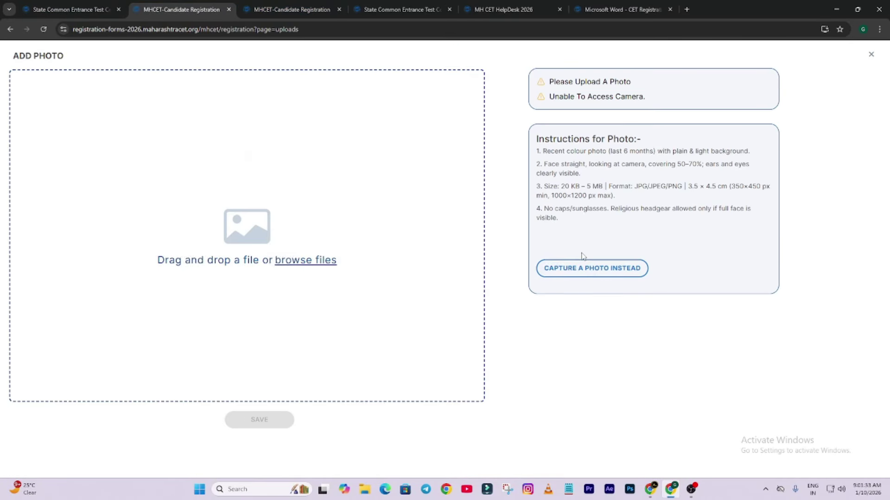
{"action": "left_click", "coordinate": [324, 262]}
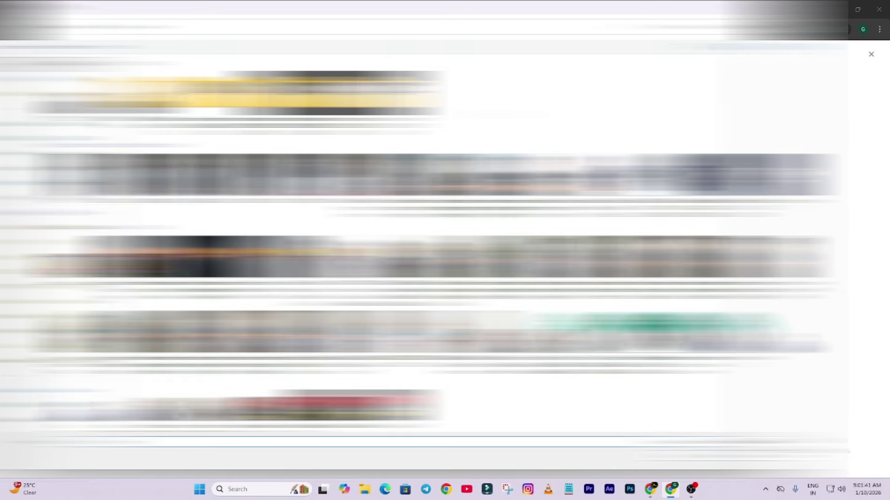
{"action": "scroll", "coordinate": [431, 245], "scroll_direction": "down", "scroll_amount": 6}
{"action": "scroll", "coordinate": [431, 246], "scroll_direction": "up", "scroll_amount": 6}
{"action": "double_click", "coordinate": [406, 180]}
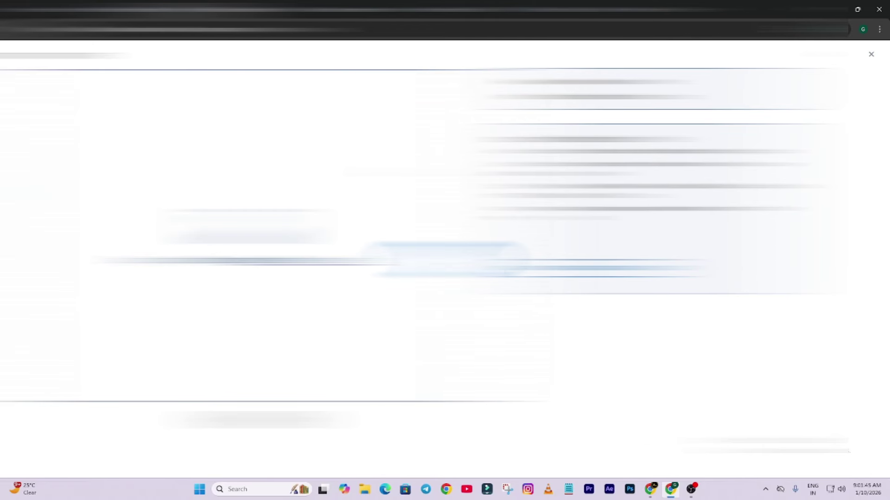